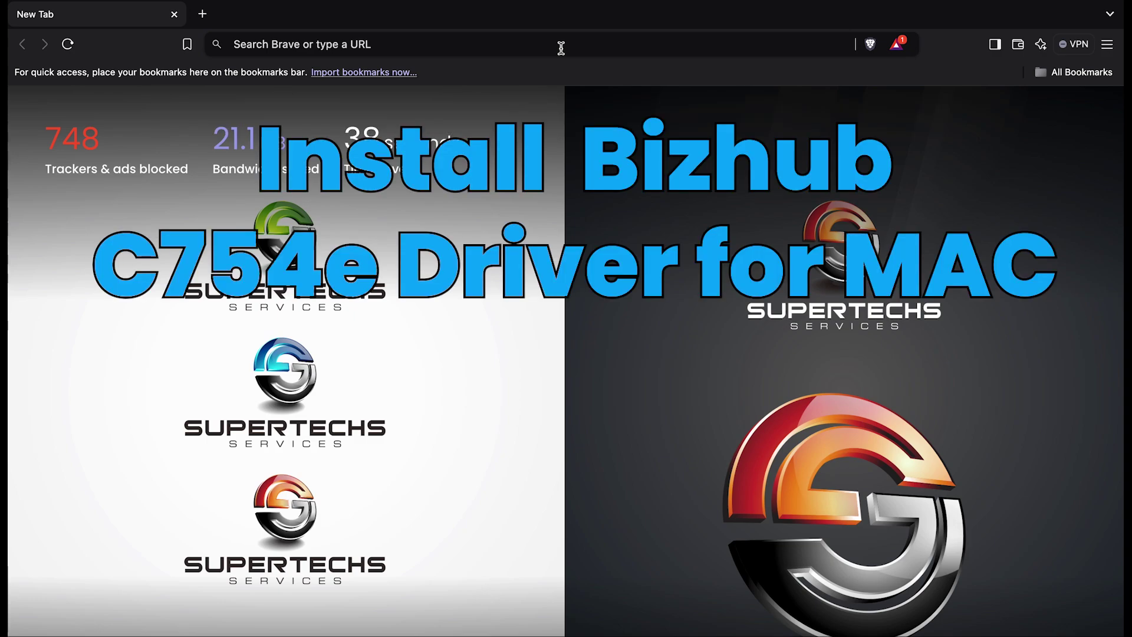
# - Go to google.com and search for 'kmbs drivers'
pyautogui.click(562, 45)
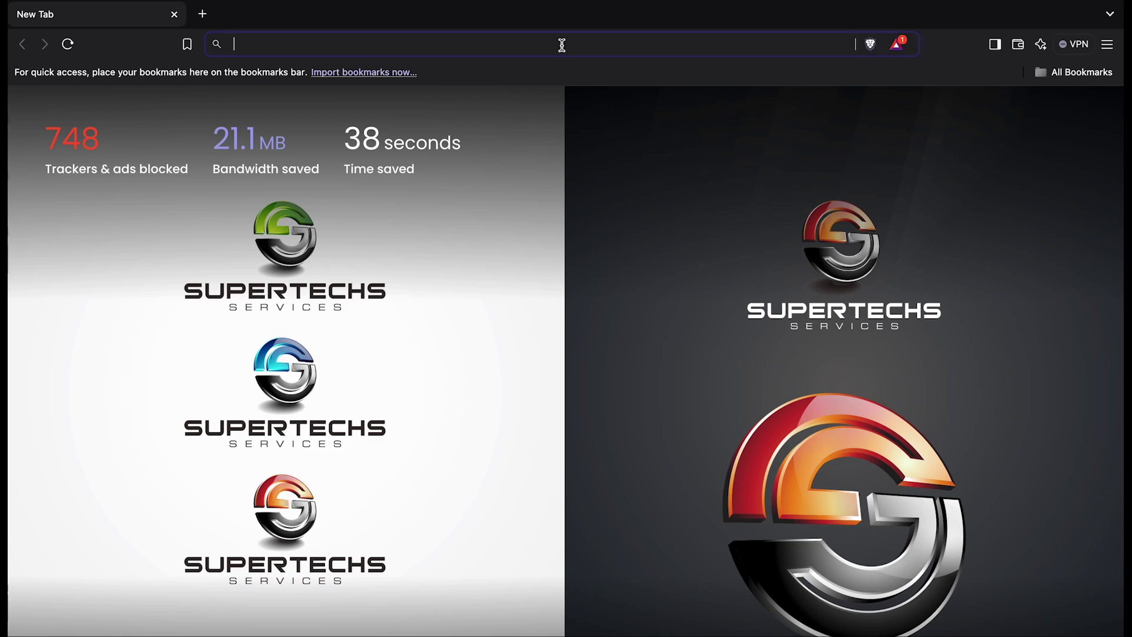
pyautogui.write('google.com')
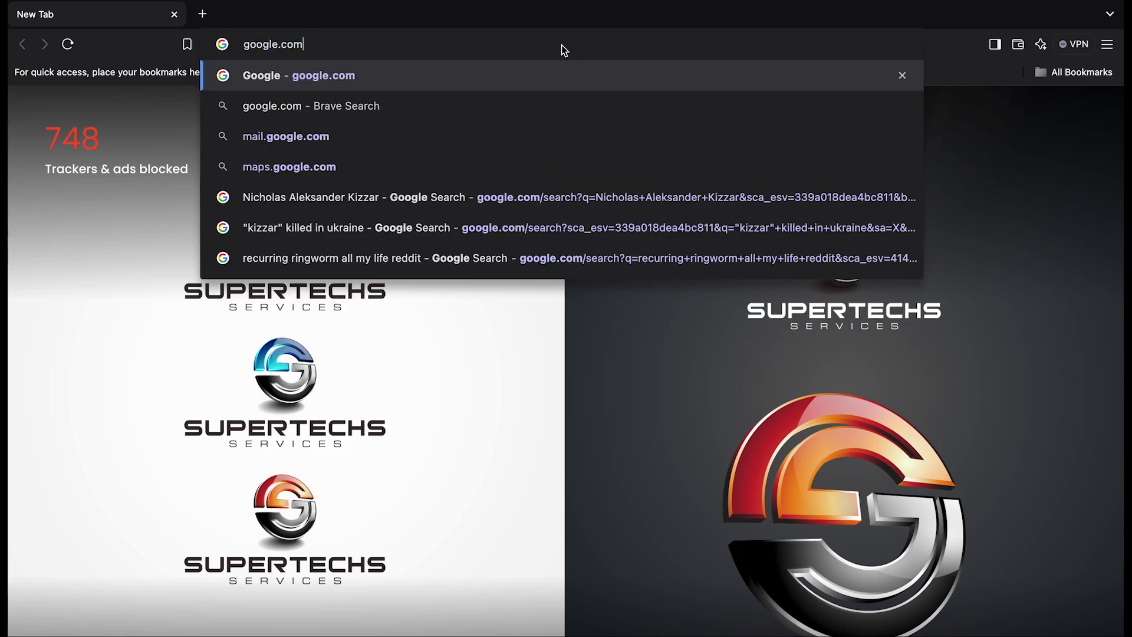
pyautogui.press('Return')
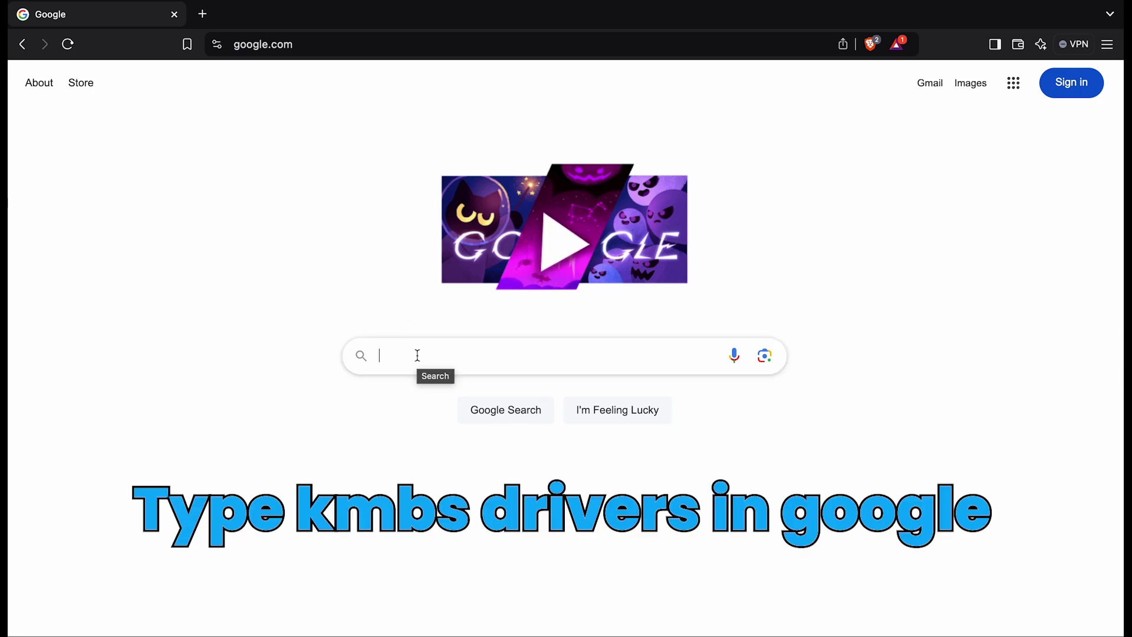
pyautogui.write('km')
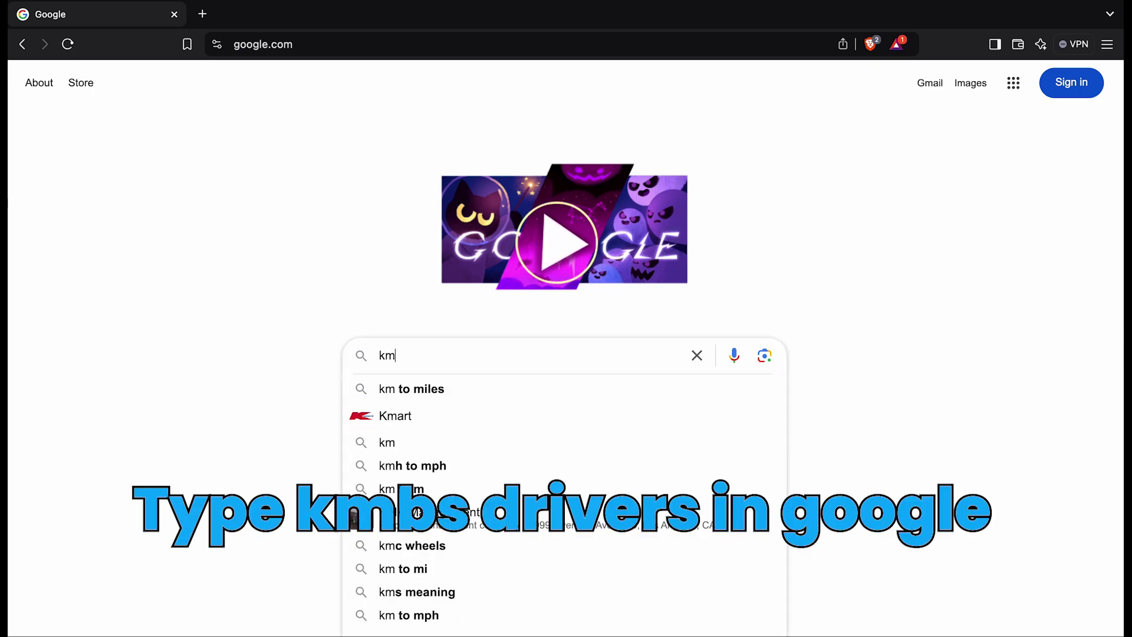
pyautogui.write('bs drivers')
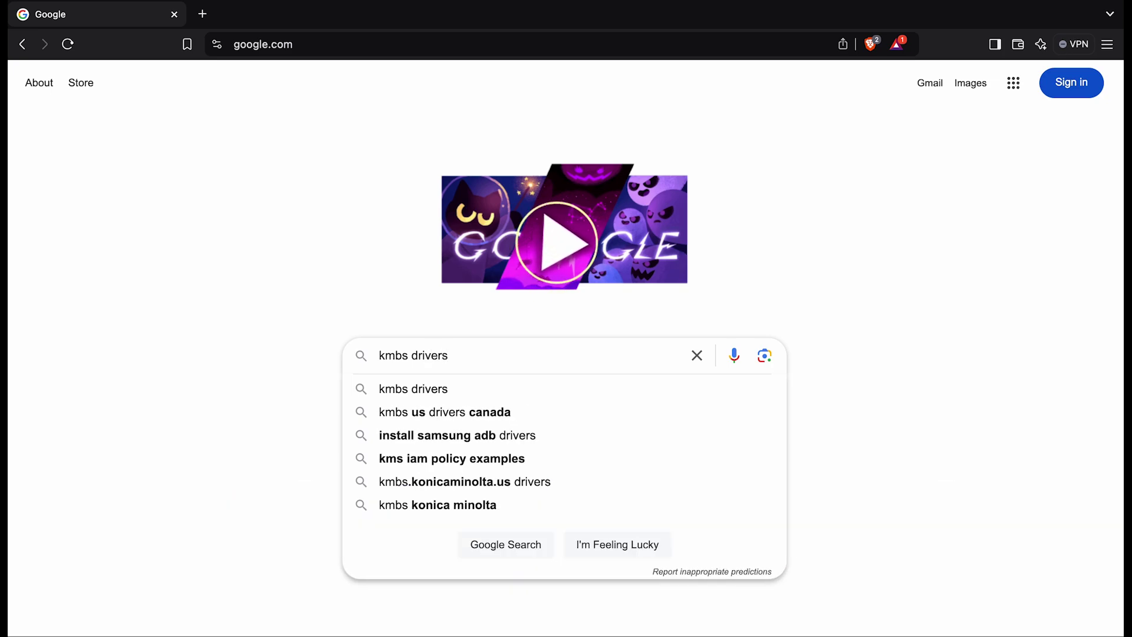
pyautogui.press('Return')
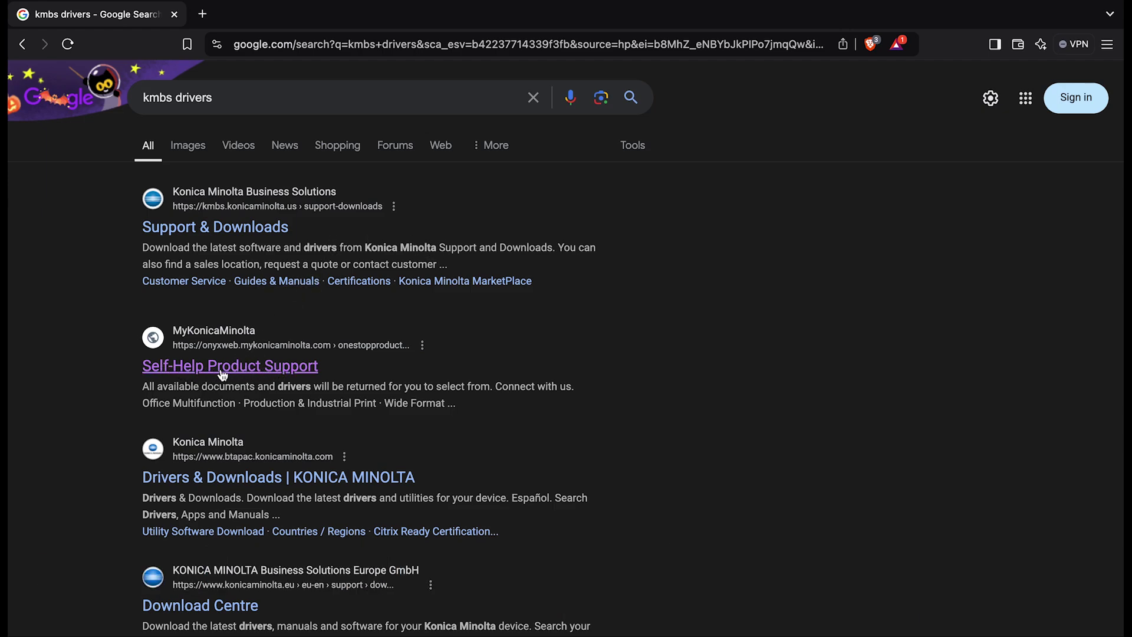
# - Open the Self-Help Product Support result and look up the bizhub C754e model via Quick Search
pyautogui.click(250, 372)
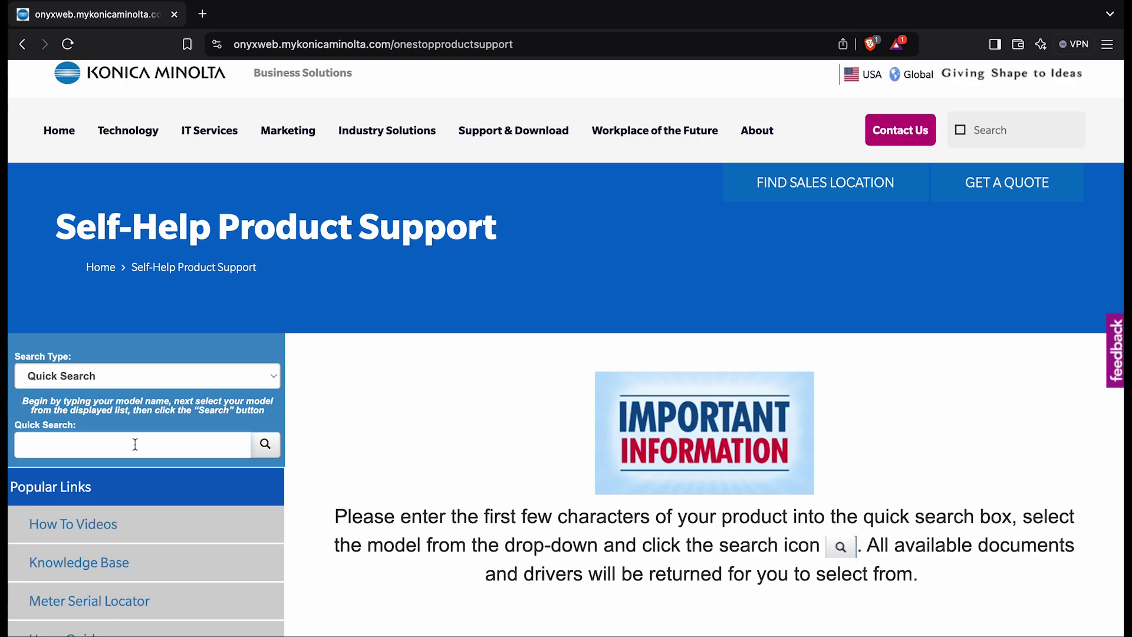
pyautogui.click(135, 444)
pyautogui.write('c')
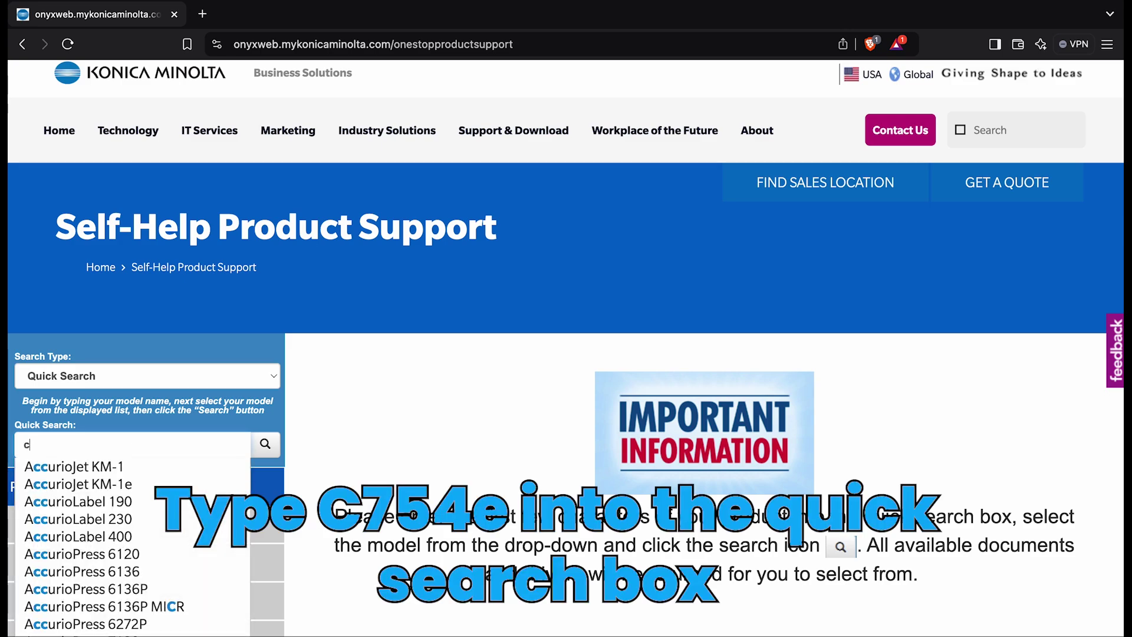
pyautogui.write('754e')
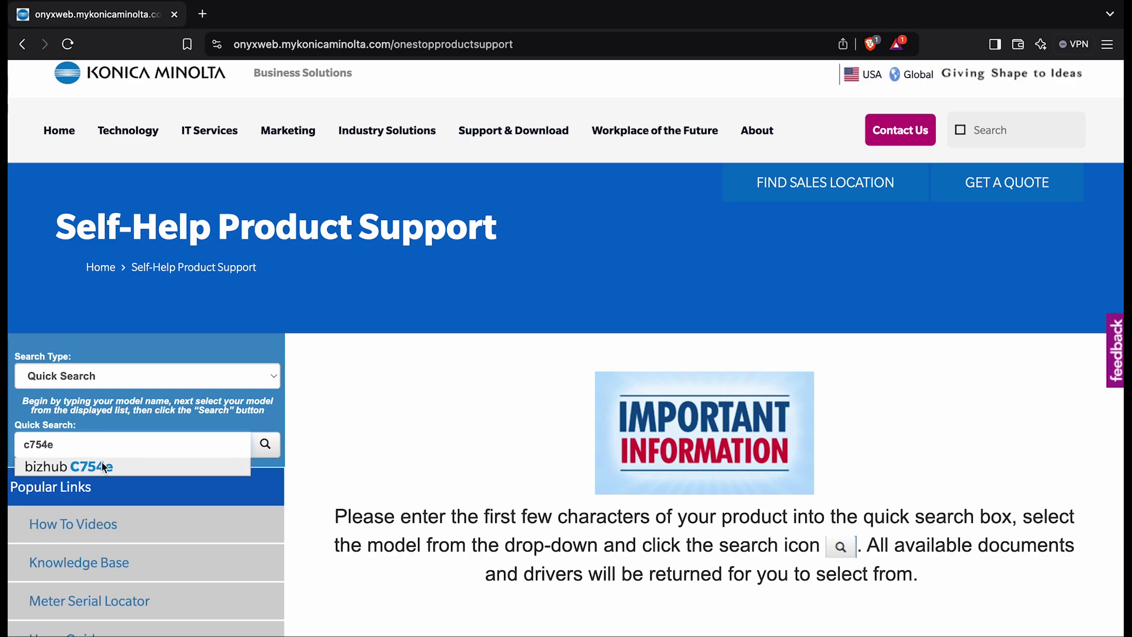
pyautogui.click(82, 467)
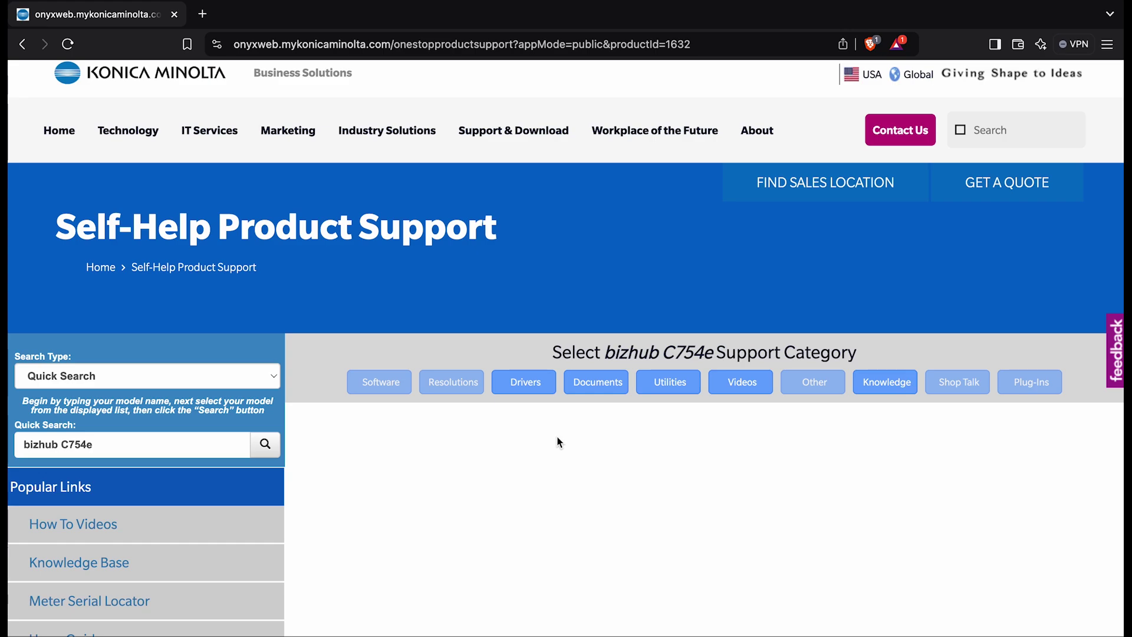
# - Download C754 Series_v5.11.0A_Letter.zip from the MacOS Ventura 13.x drivers into Downloads
pyautogui.click(530, 385)
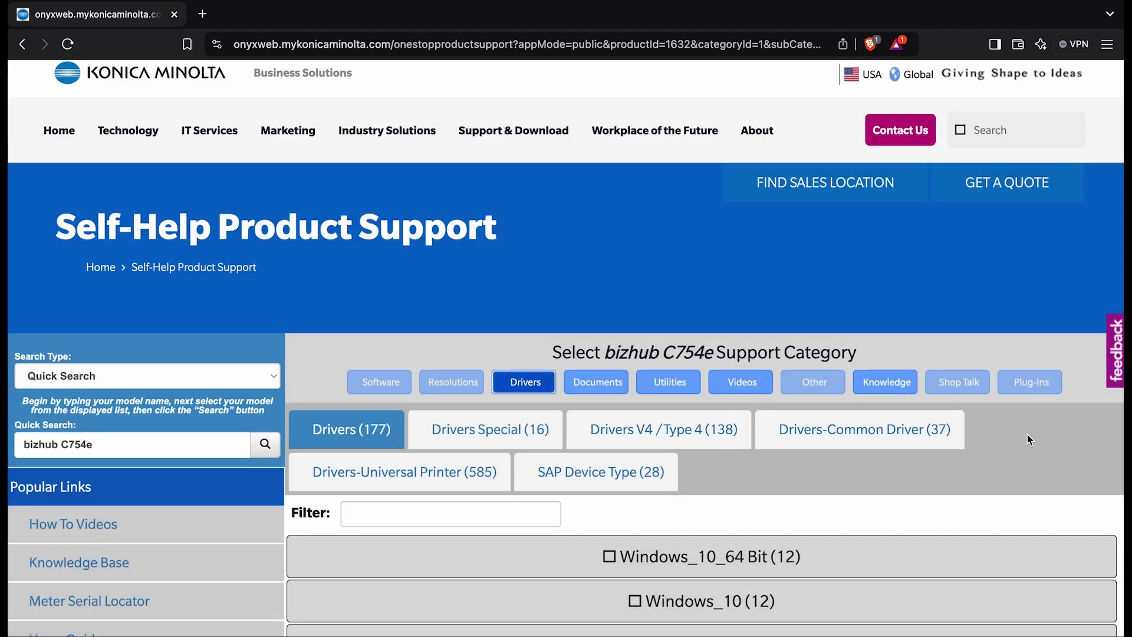
pyautogui.scroll(-6, 1028, 434)
pyautogui.scroll(-5, 1029, 441)
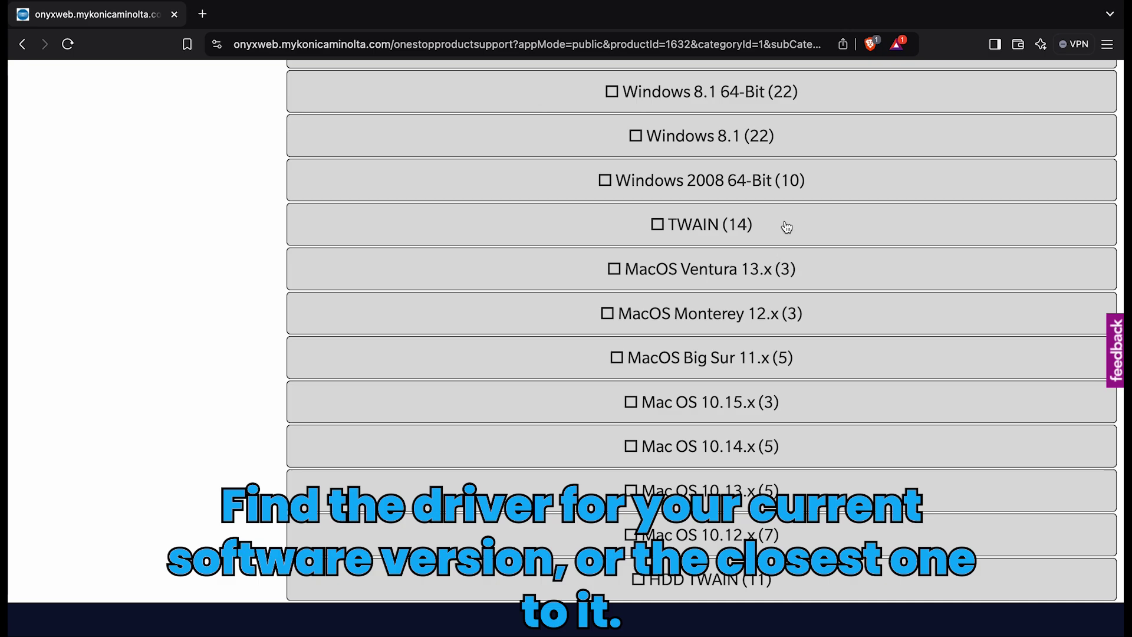
pyautogui.click(719, 271)
pyautogui.scroll(-1, 714, 319)
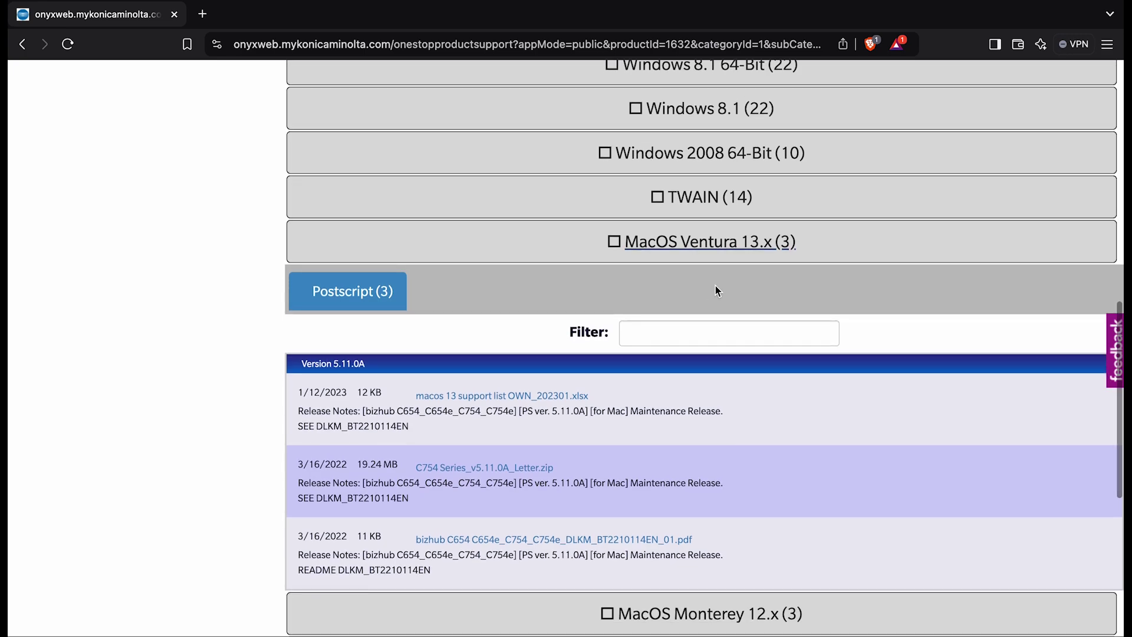
pyautogui.scroll(-5, 717, 291)
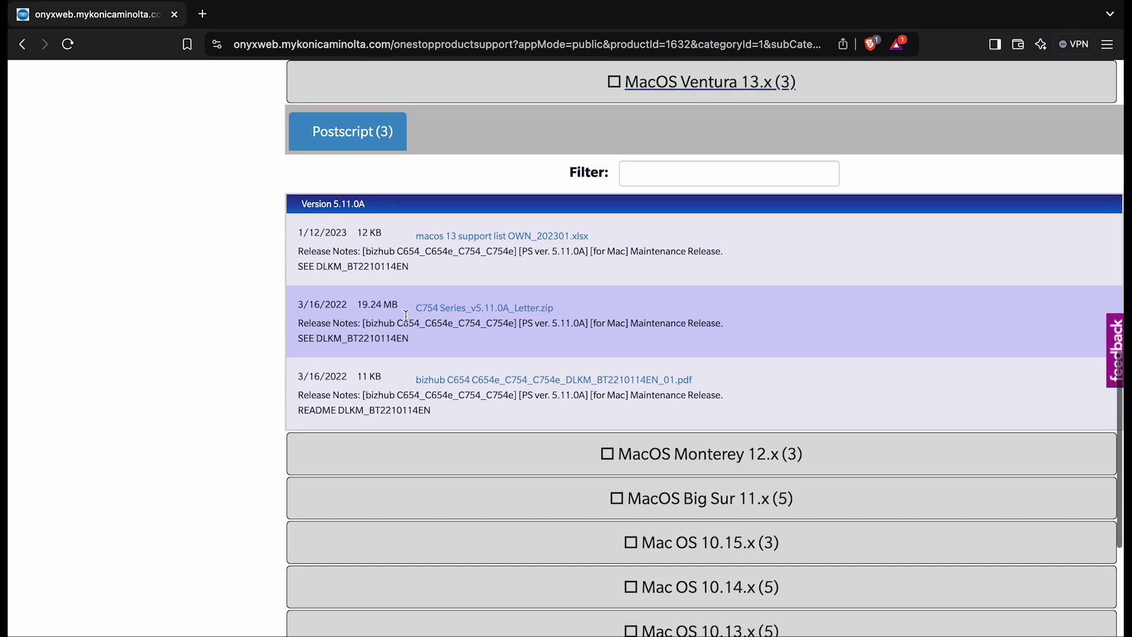
pyautogui.click(486, 309)
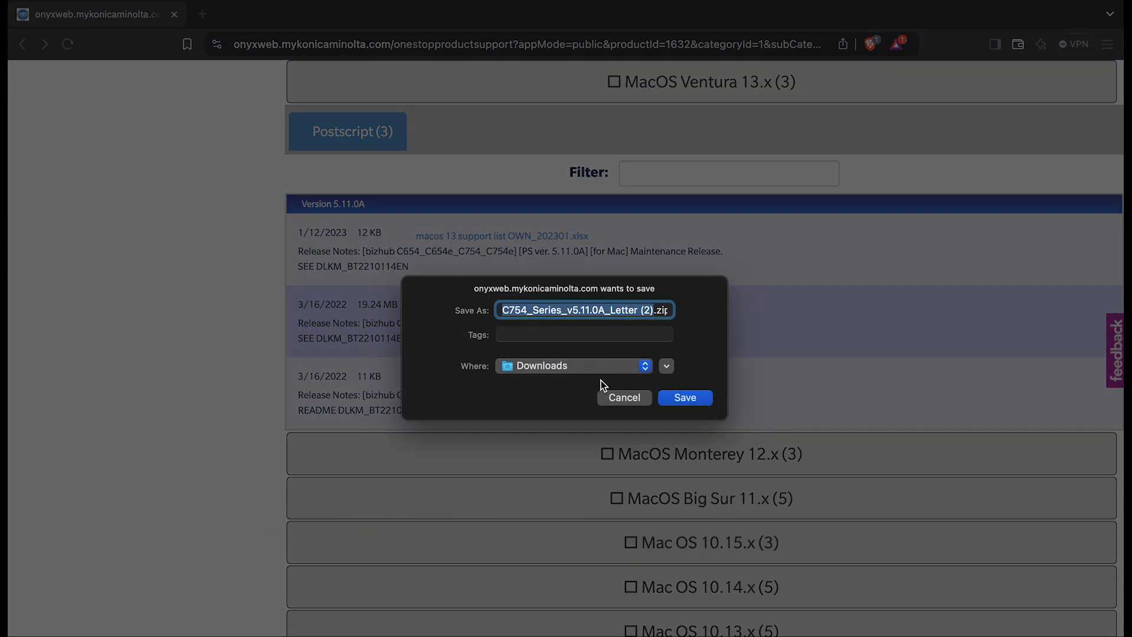
pyautogui.click(701, 399)
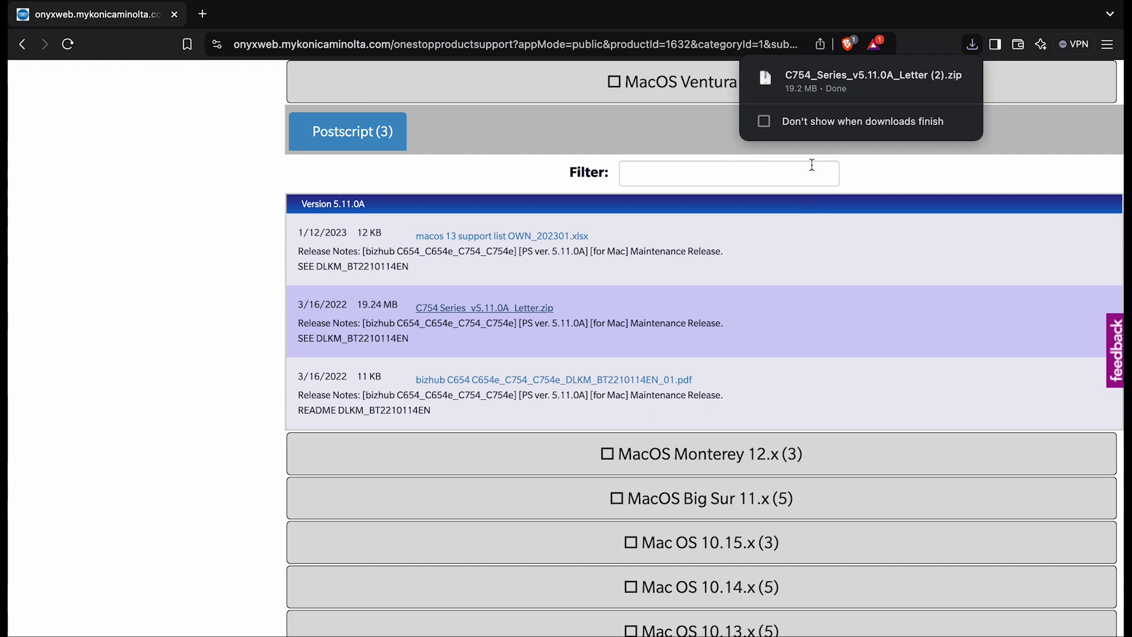
pyautogui.moveTo(855, 85)
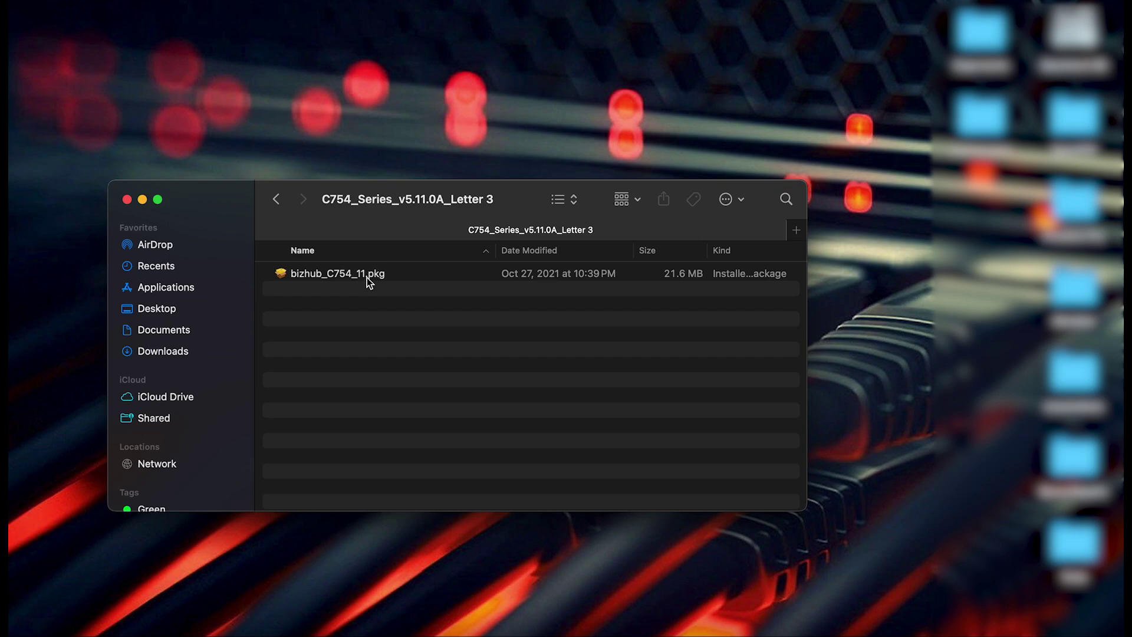
# - Install the C754 Series PS driver from bizhub_C754_11.pkg, accepting the license
pyautogui.doubleClick(367, 277)
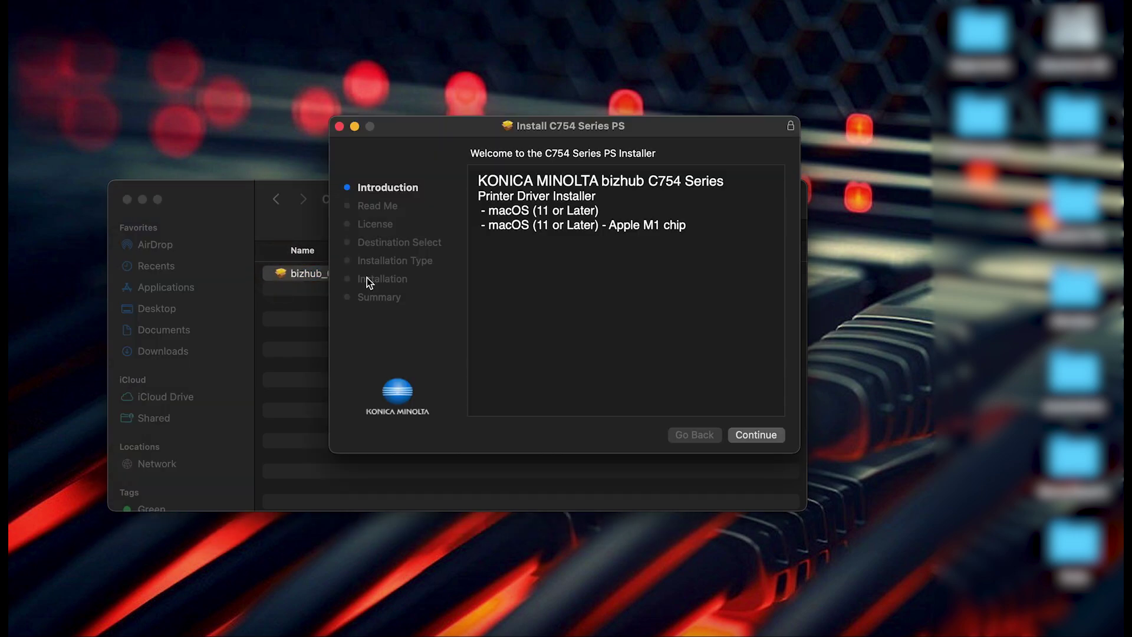
pyautogui.click(750, 434)
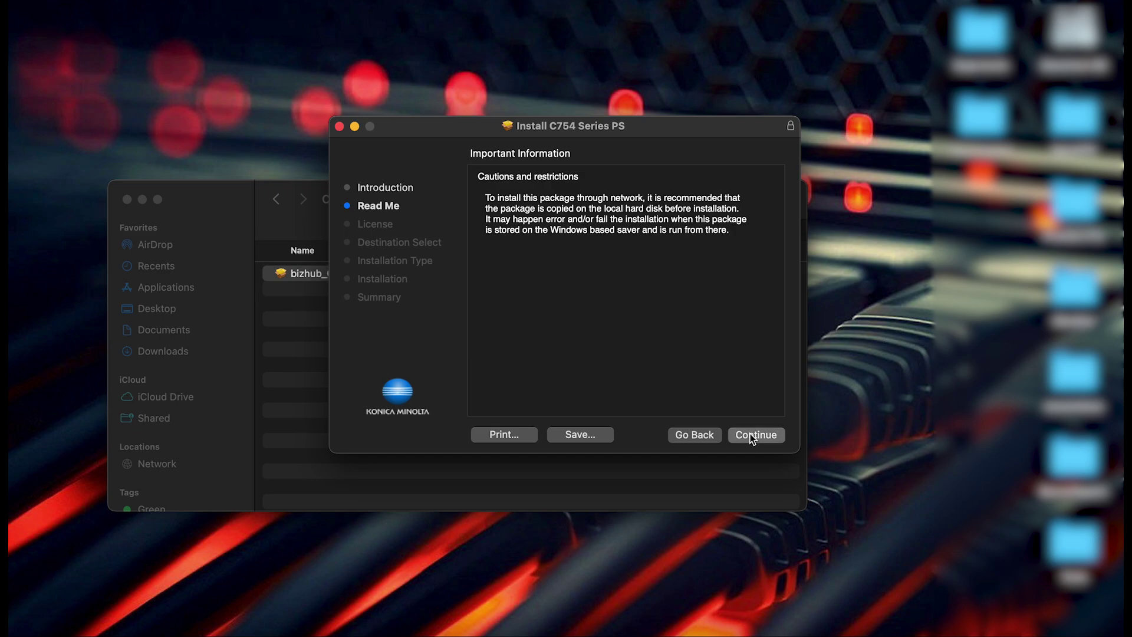
pyautogui.click(750, 434)
pyautogui.click(750, 435)
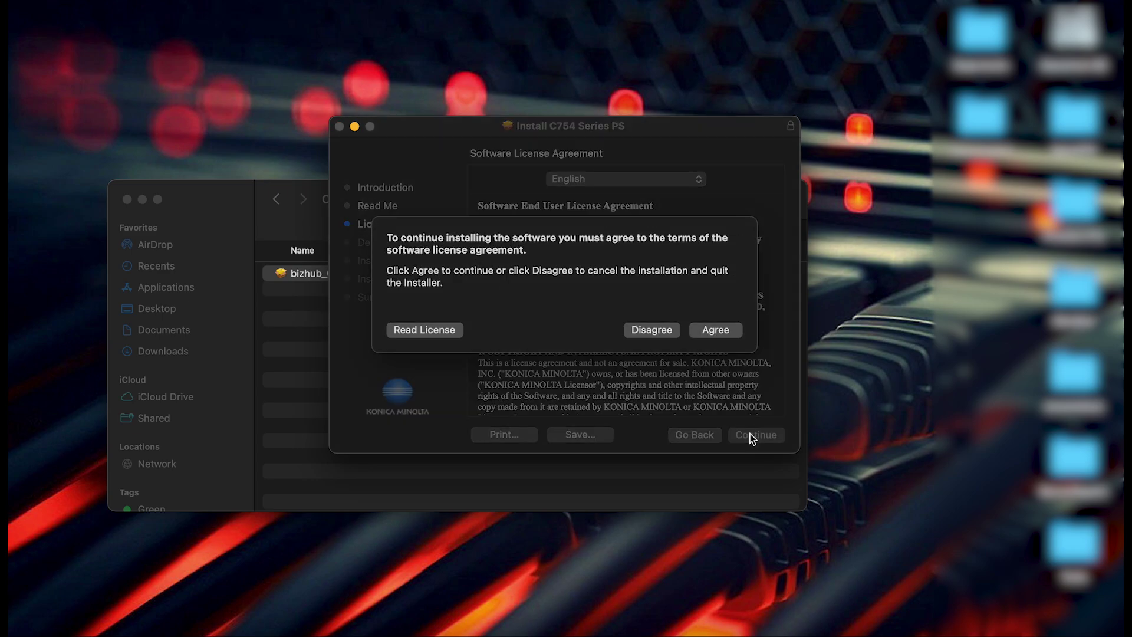
pyautogui.click(716, 330)
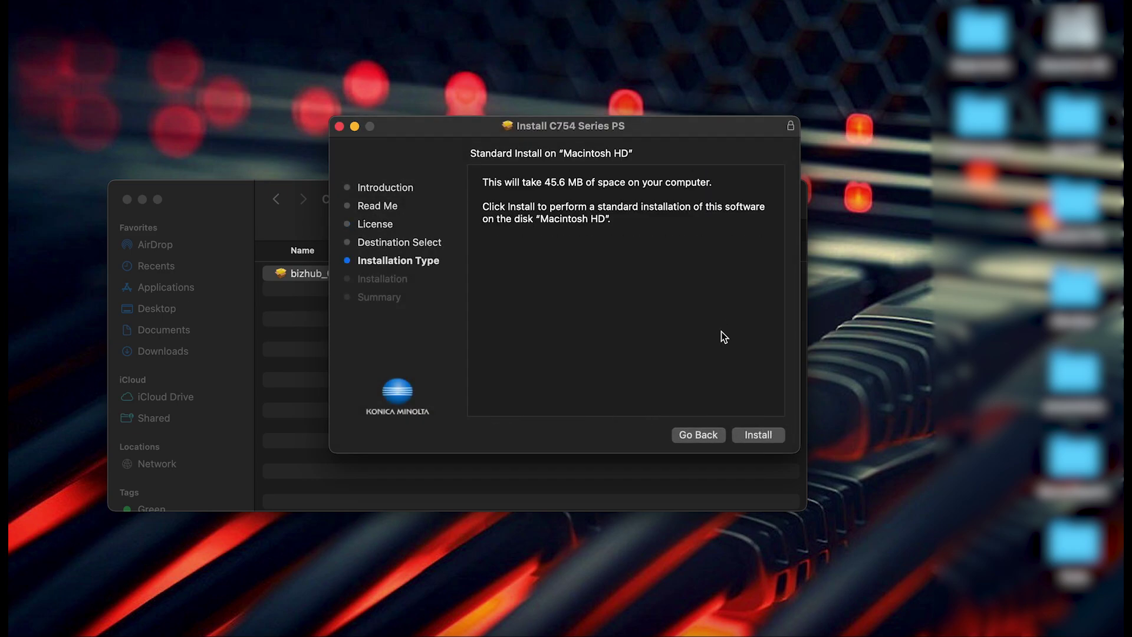
pyautogui.click(754, 434)
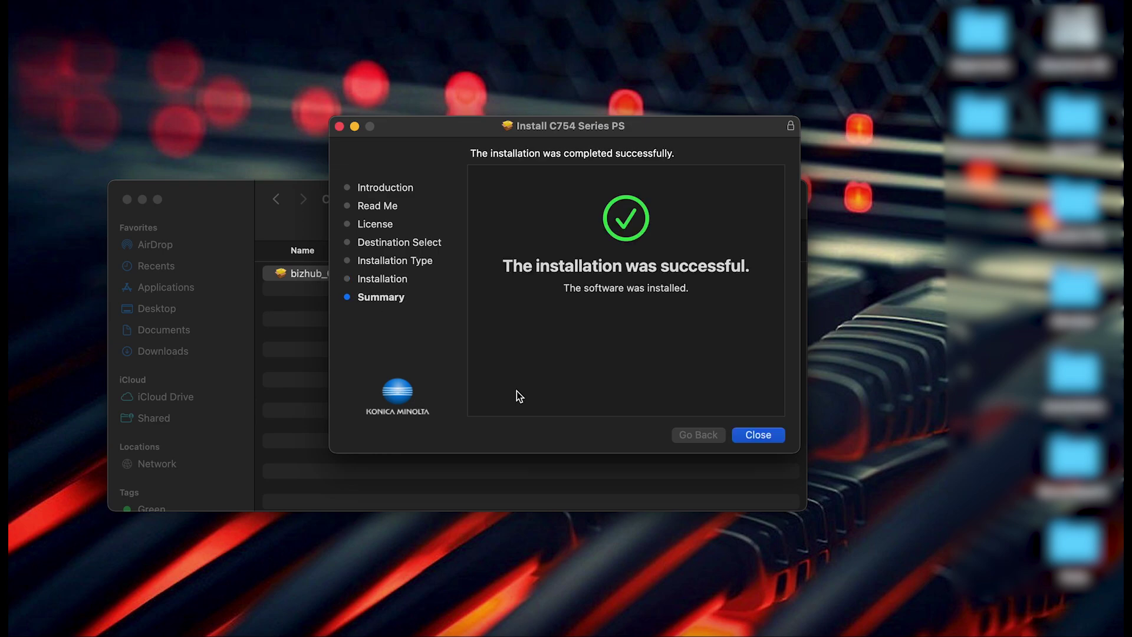
pyautogui.click(751, 436)
# - Move the installer package to the Trash and close the Finder window
pyautogui.click(611, 214)
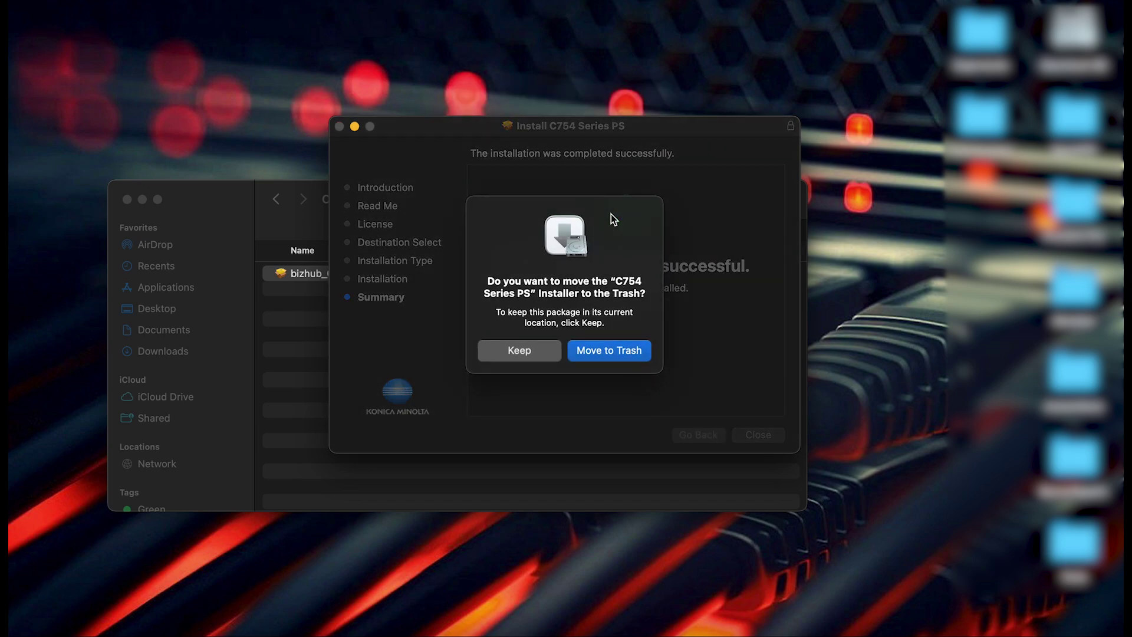
pyautogui.click(613, 354)
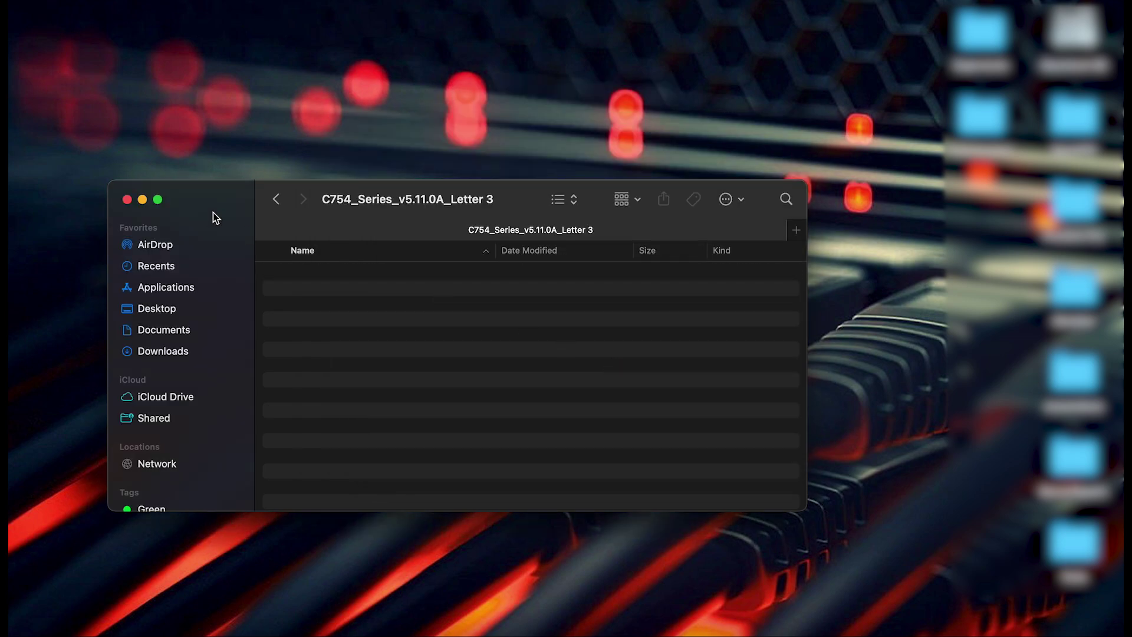
pyautogui.click(127, 199)
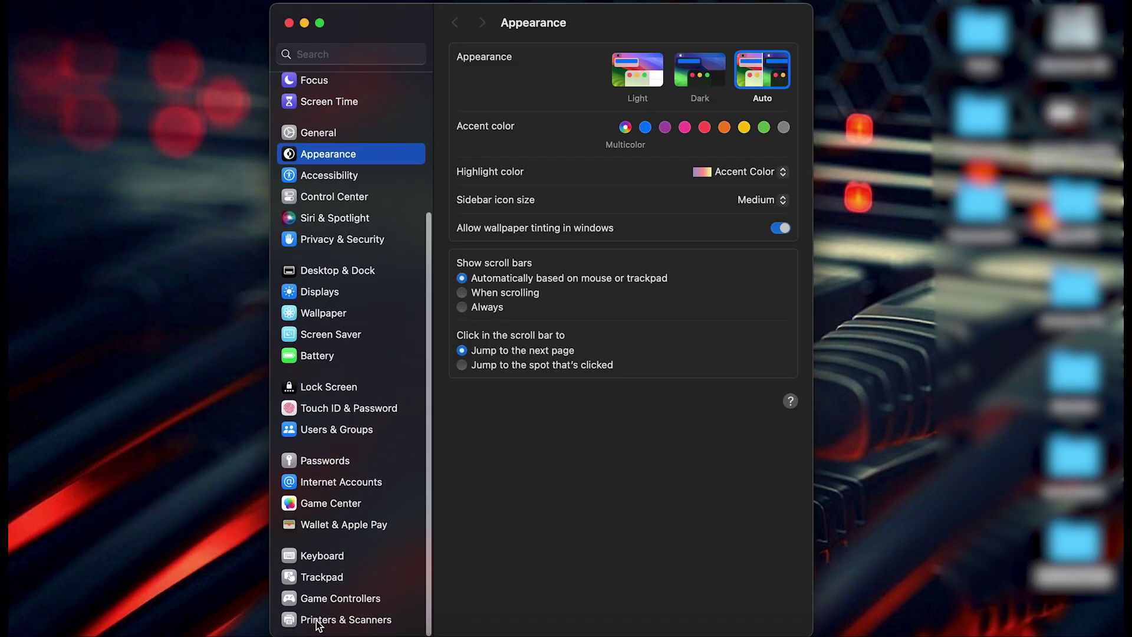
# - Open Printers & Scanners and bring up the Add Printer dialog
pyautogui.click(339, 622)
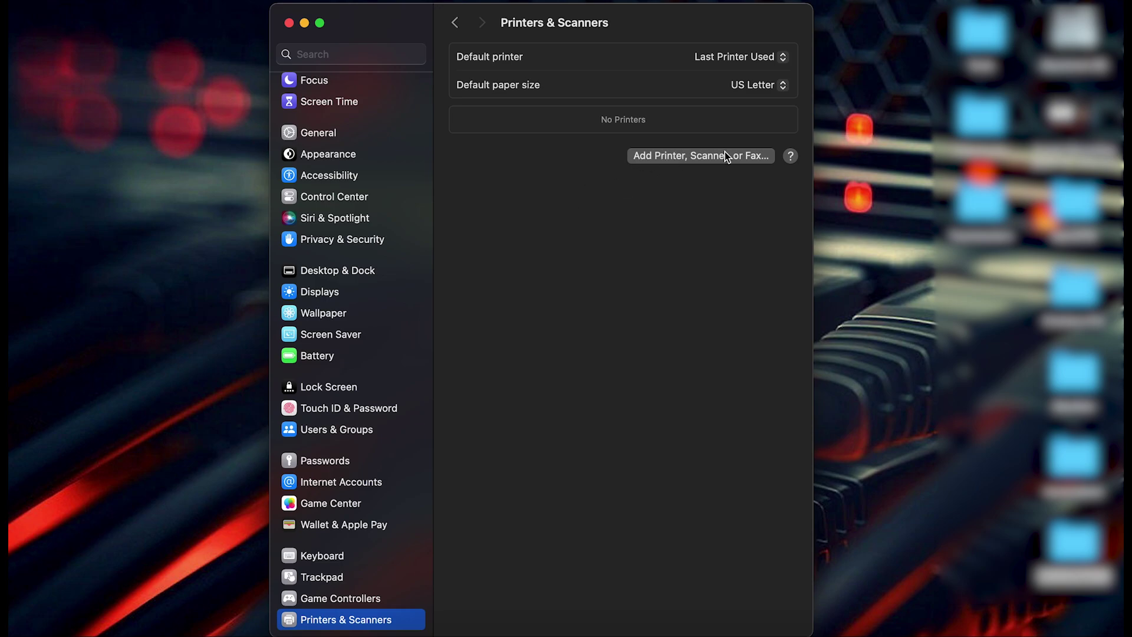
pyautogui.click(696, 158)
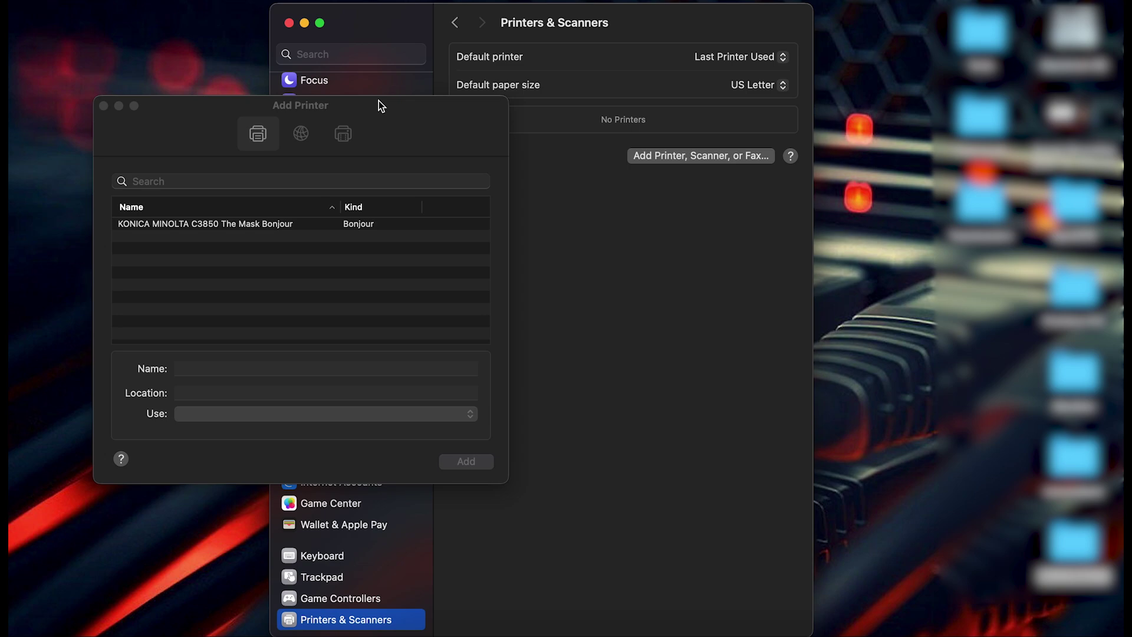
pyautogui.moveTo(378, 101); pyautogui.dragTo(667, 165)
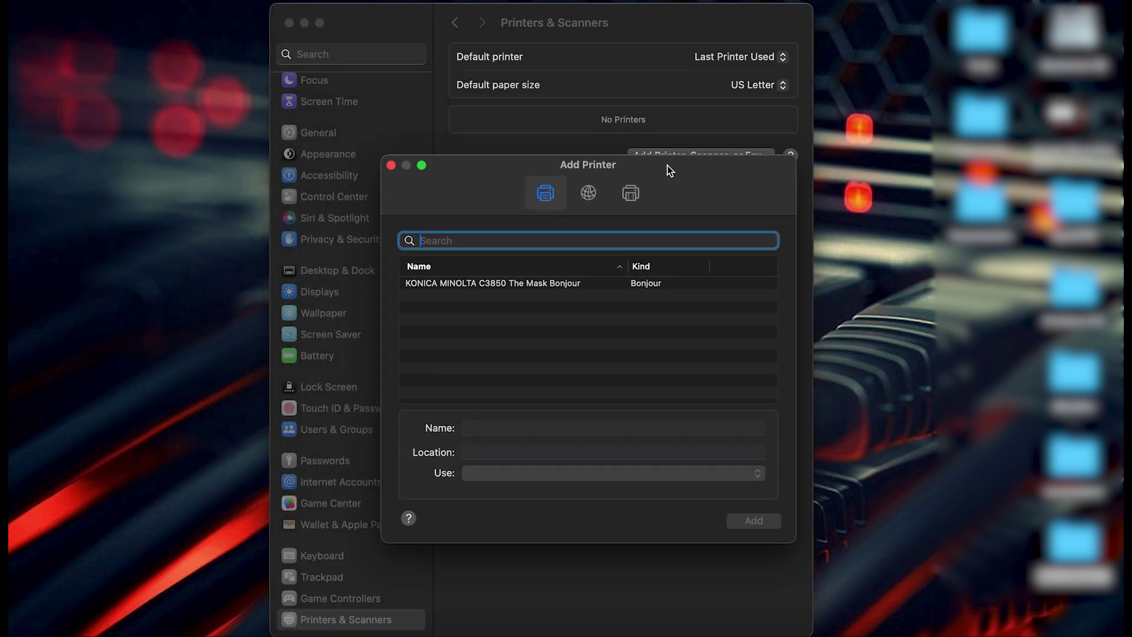
# - Enter IP address 192.168.3.18 with LPD protocol and name the printer 'Test Printer'
pyautogui.click(589, 197)
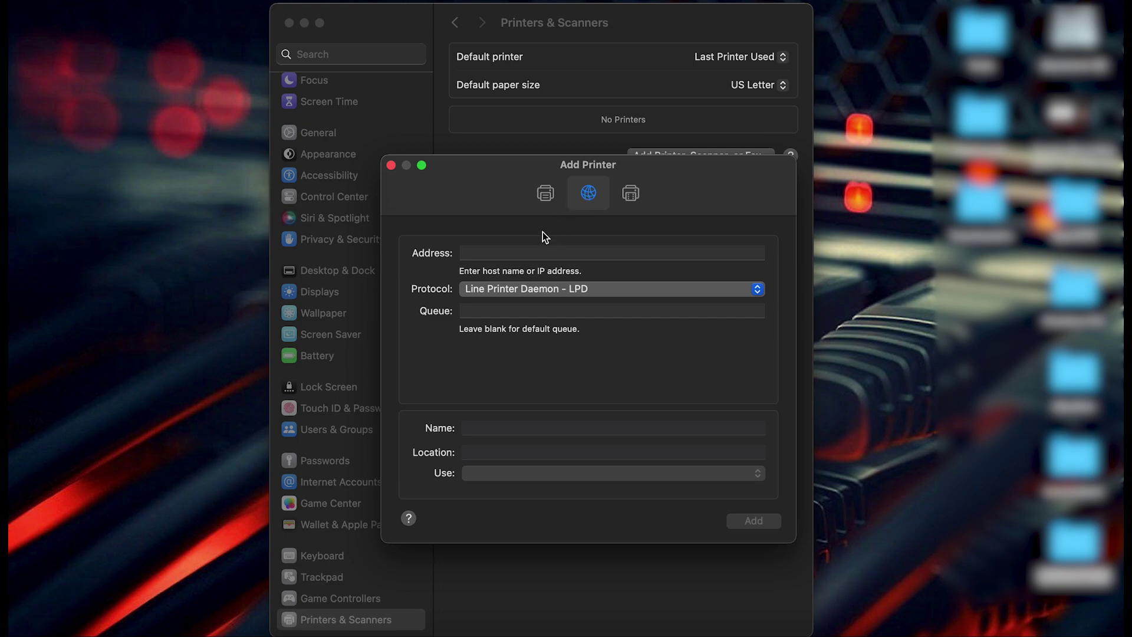
pyautogui.click(530, 253)
pyautogui.write('19')
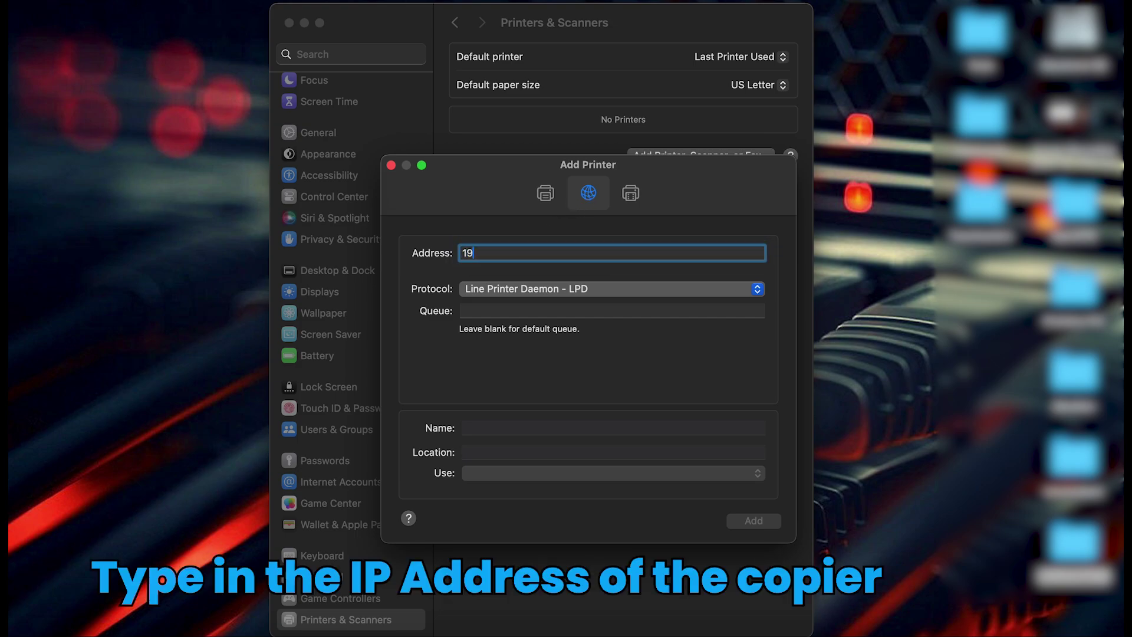
pyautogui.write('2.16')
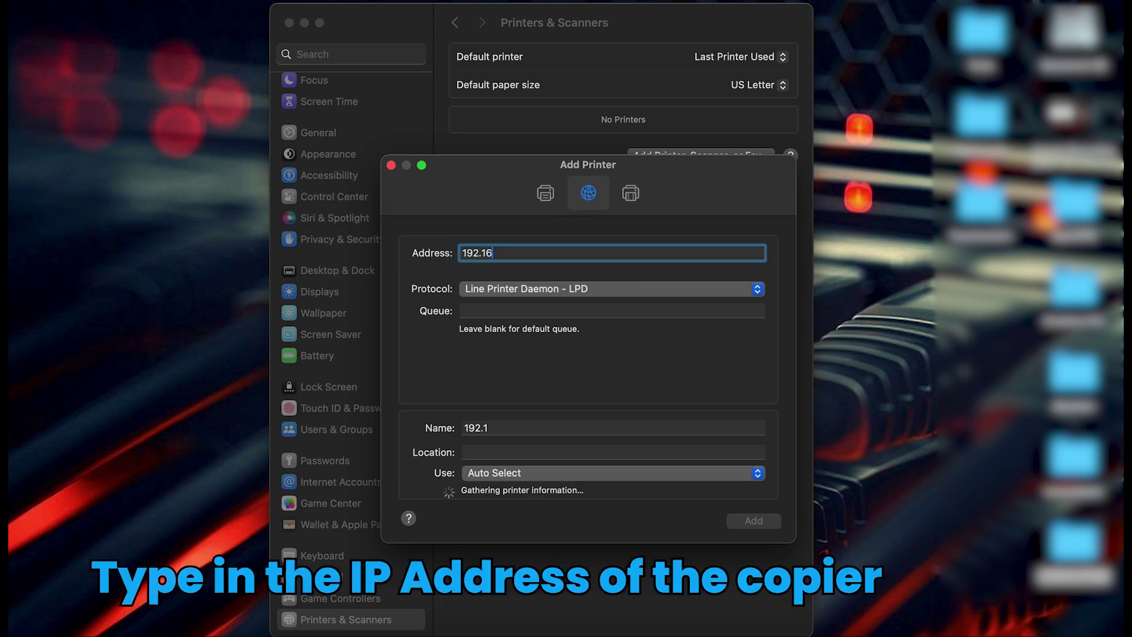
pyautogui.write('8.3.18')
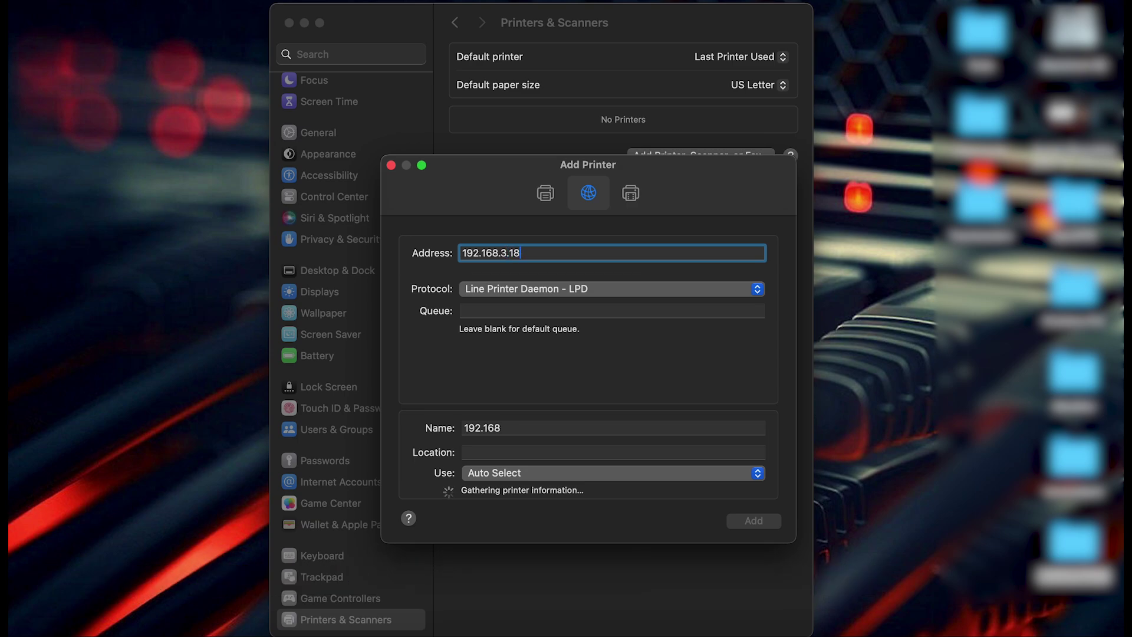
pyautogui.click(586, 289)
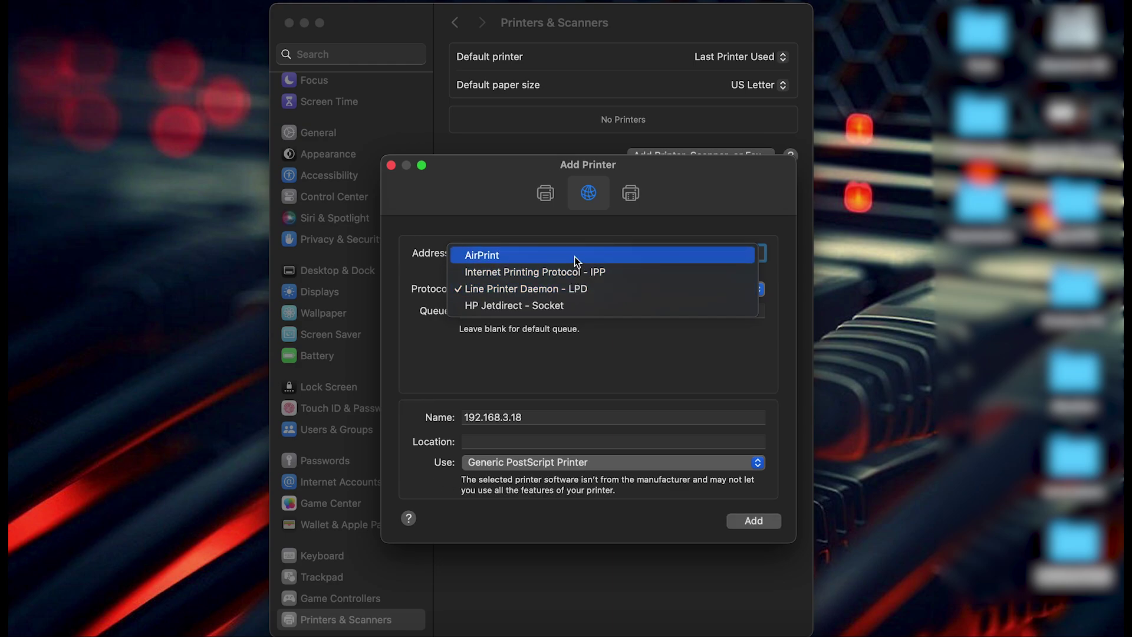
pyautogui.click(572, 289)
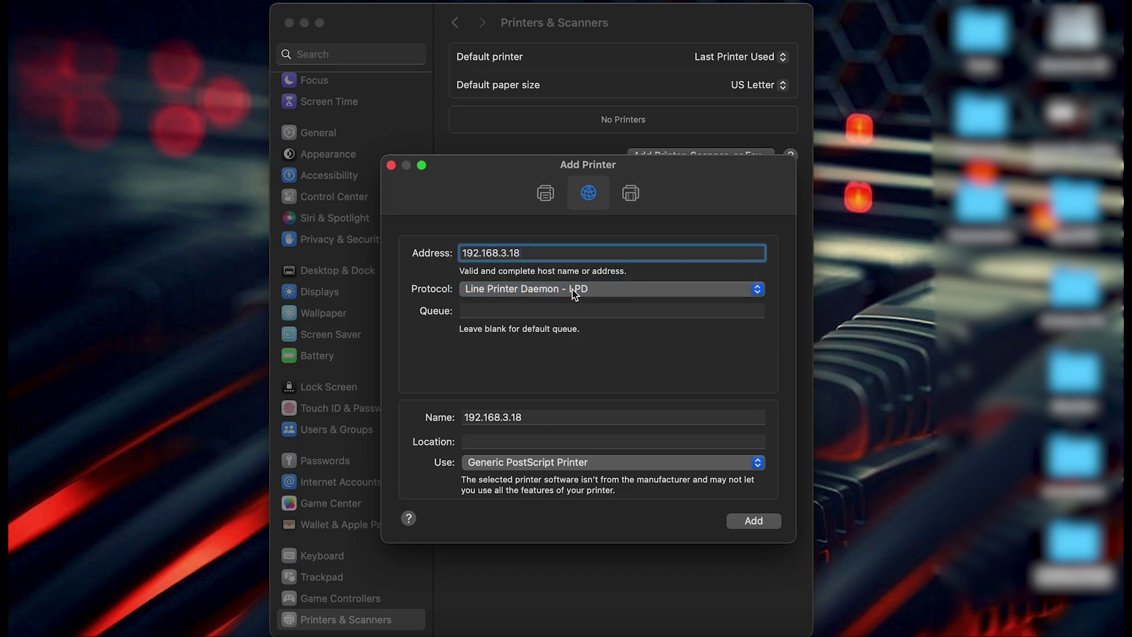
pyautogui.doubleClick(541, 417)
pyautogui.write('Tes')
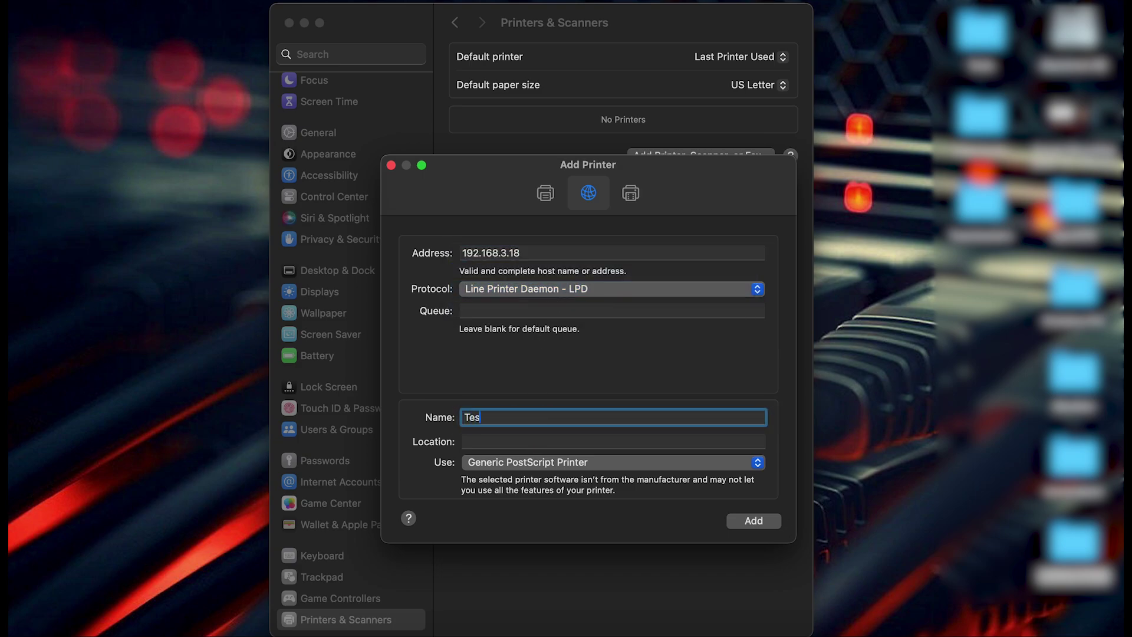
pyautogui.write('t Printer')
# - Choose KONICA MINOLTA C754e PS as the driver in the Use list via Select Software
pyautogui.click(572, 464)
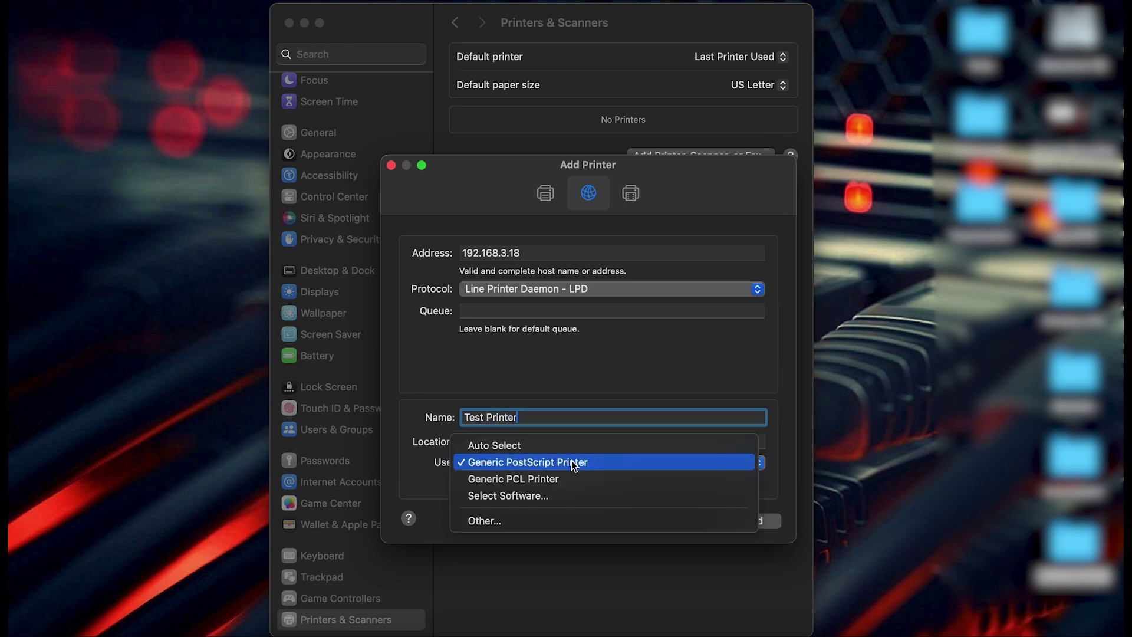
pyautogui.click(549, 496)
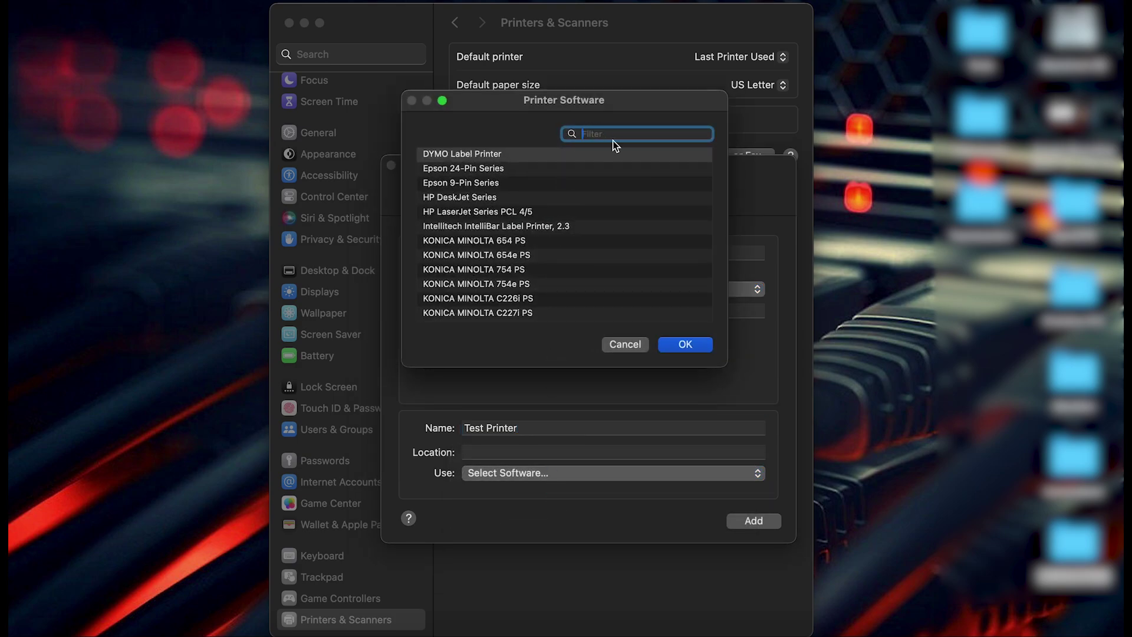
pyautogui.write('c754')
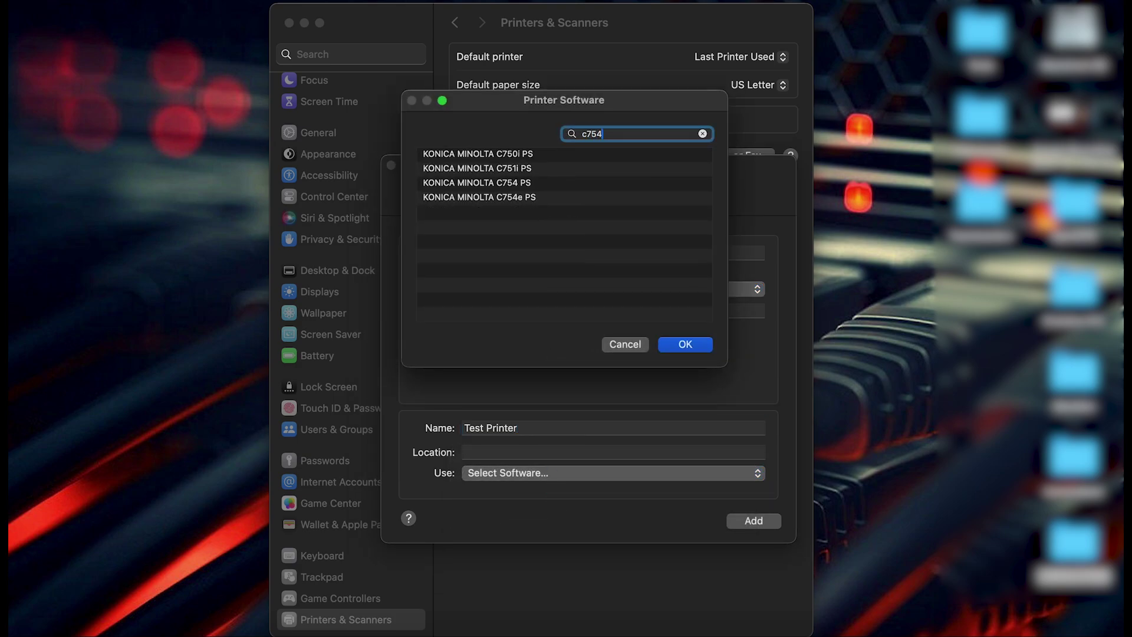
pyautogui.write('e')
pyautogui.click(508, 156)
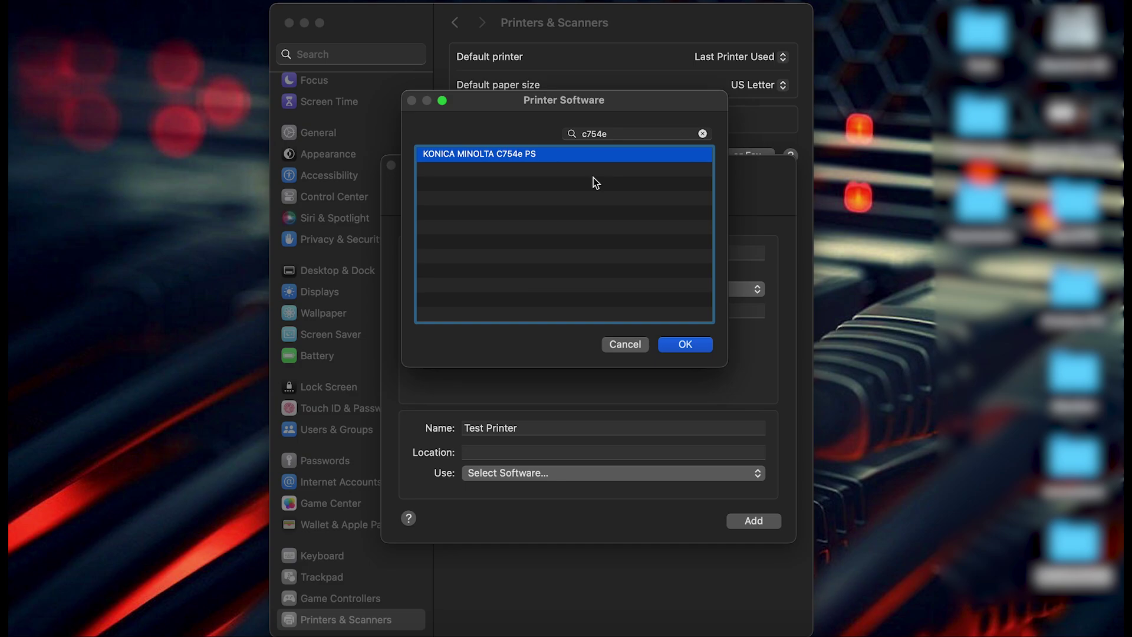
pyautogui.click(688, 346)
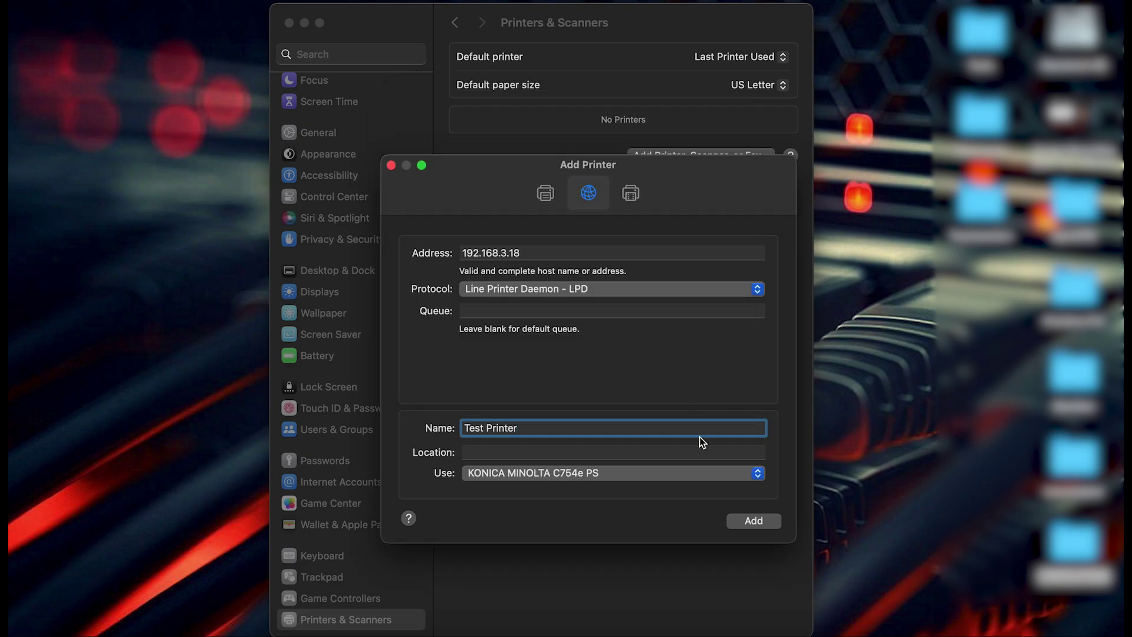
# - Add the printer with the FS-534 finisher and Punch Unit set to None
pyautogui.click(742, 518)
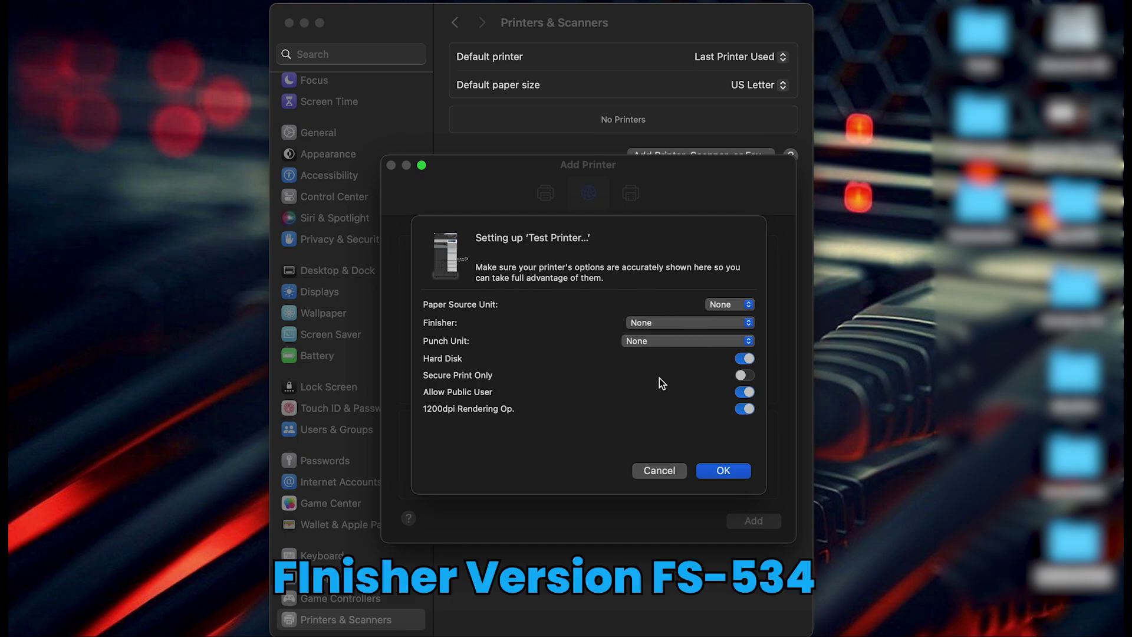
pyautogui.click(657, 324)
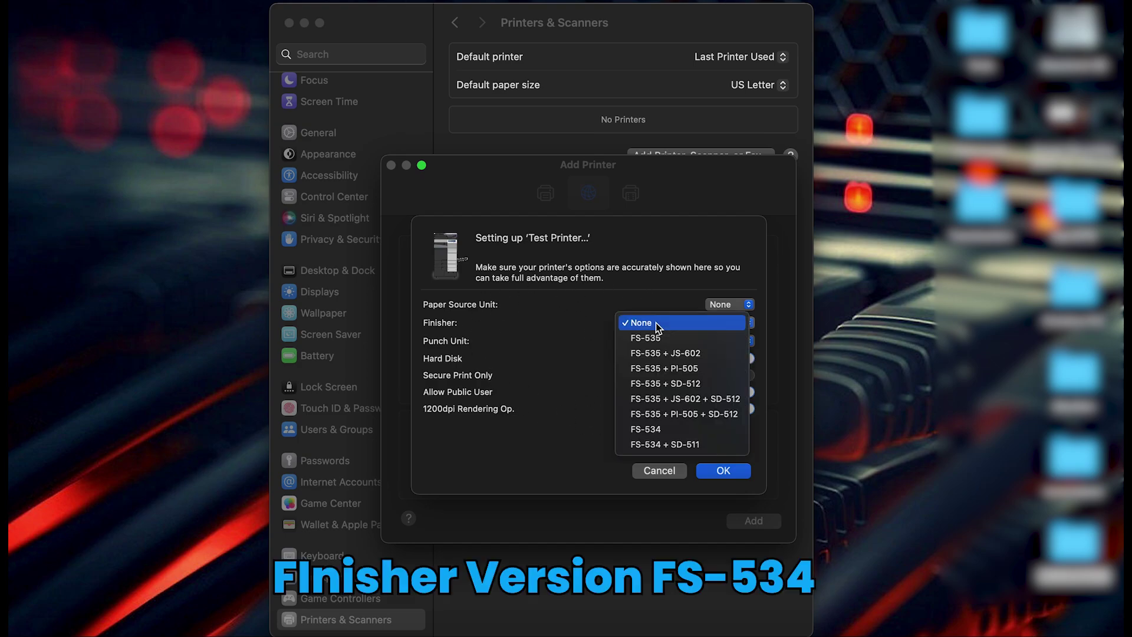
pyautogui.click(656, 430)
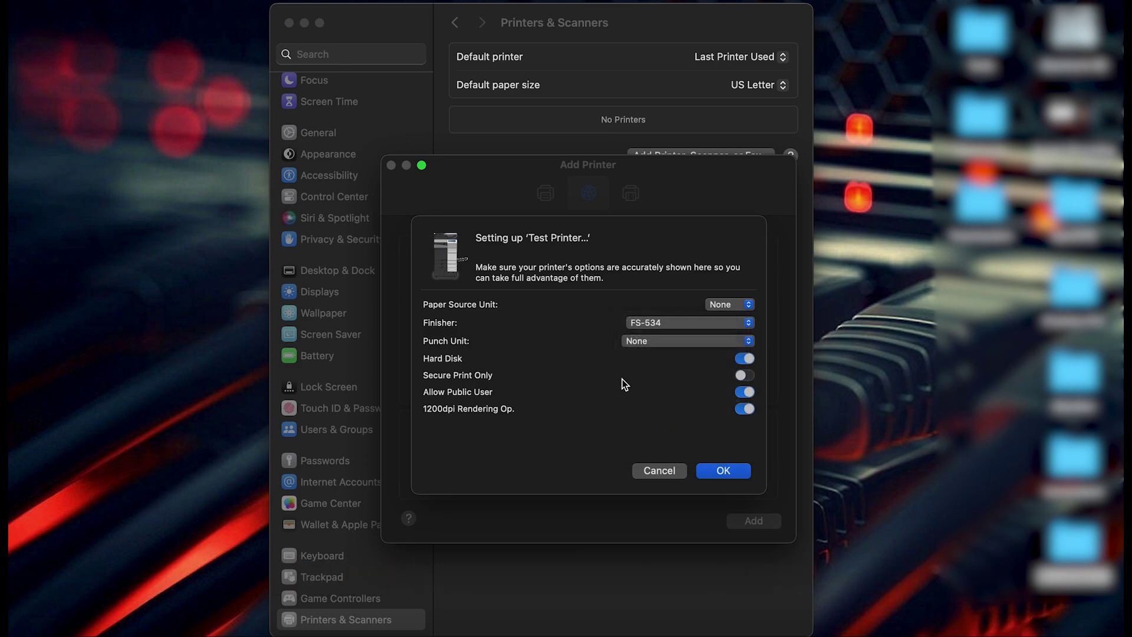
pyautogui.click(660, 342)
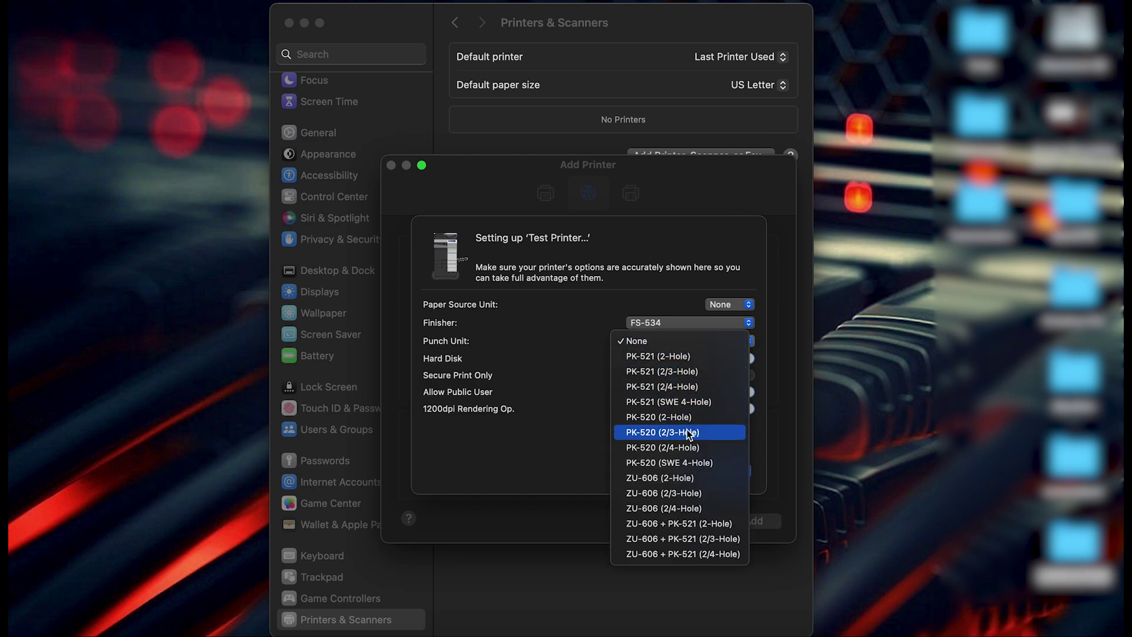
pyautogui.click(550, 450)
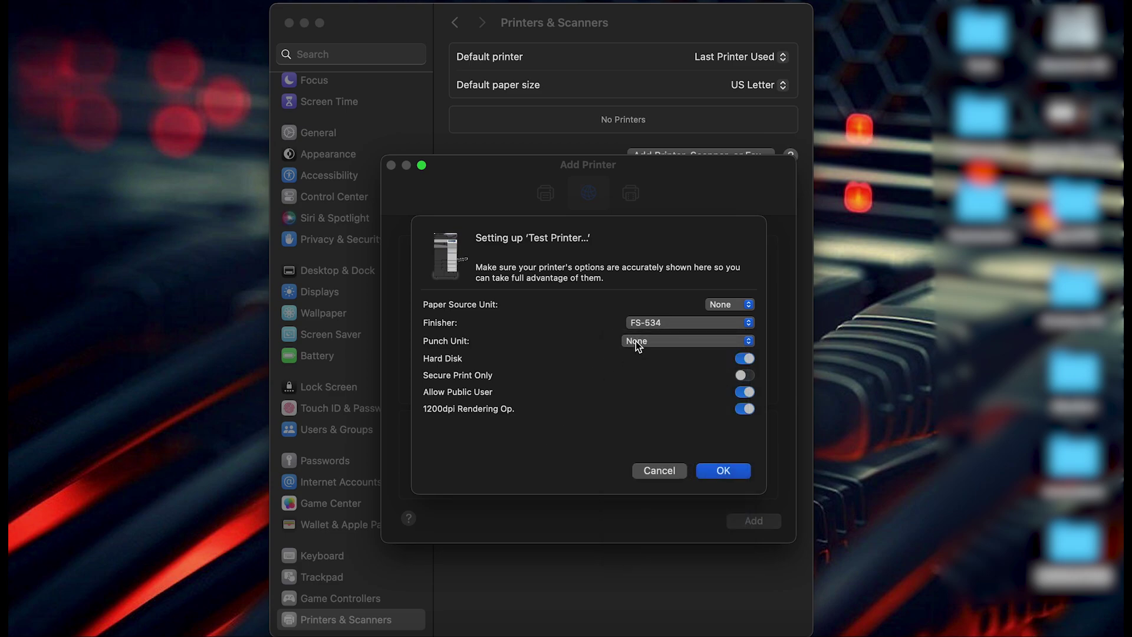
pyautogui.click(723, 470)
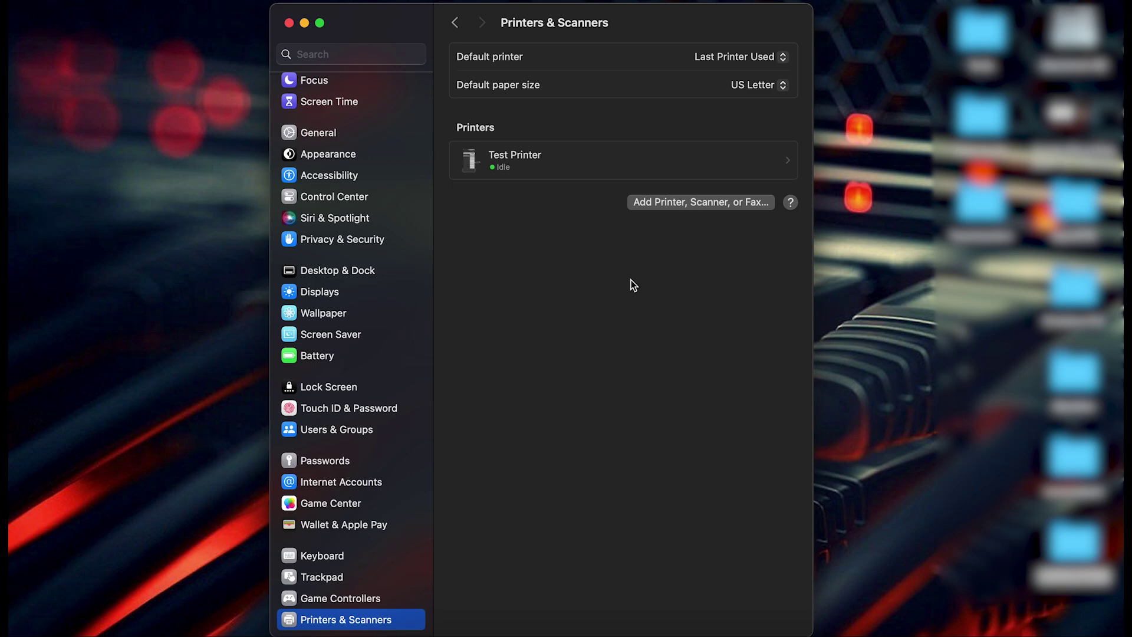
# - Print a test page from Test Printer's queue, then close the queue window
pyautogui.doubleClick(561, 164)
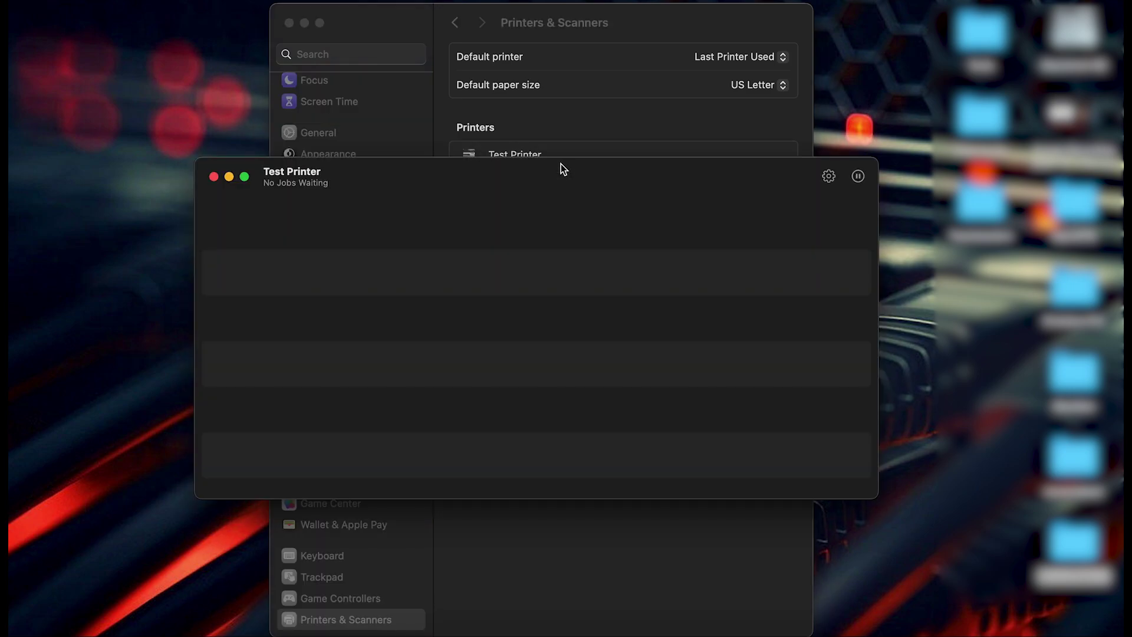
pyautogui.click(241, 1)
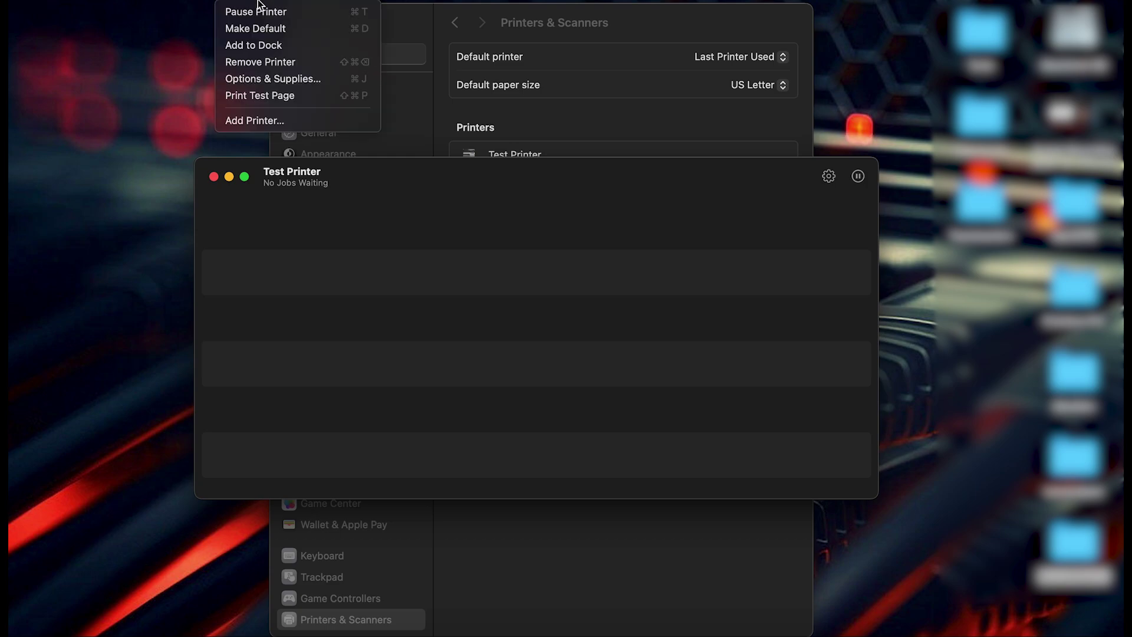
pyautogui.click(263, 98)
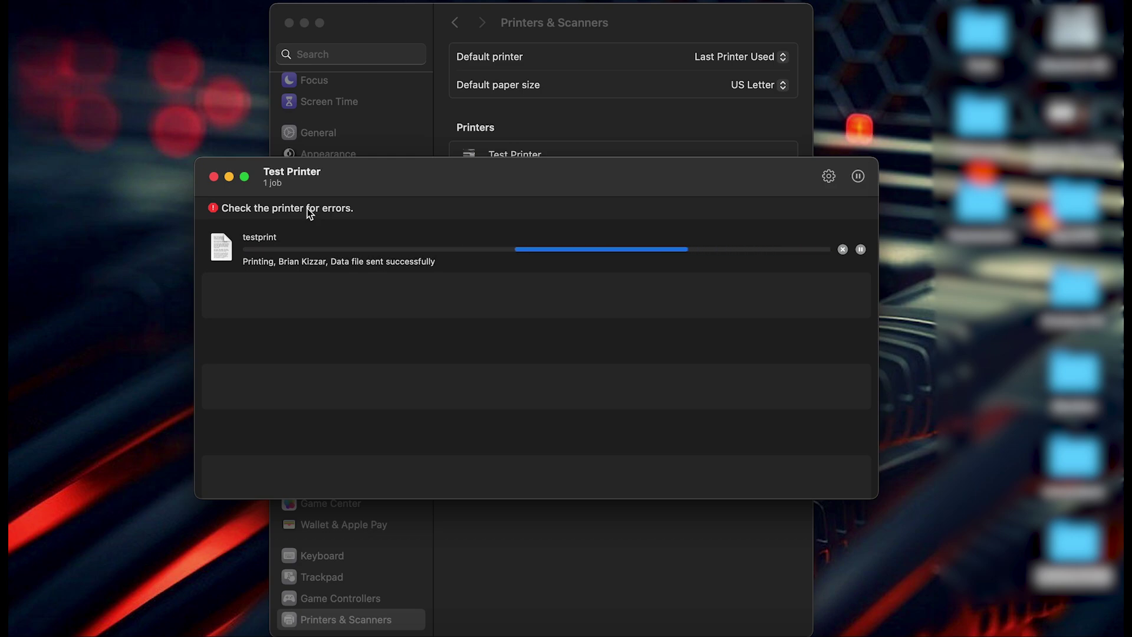
pyautogui.click(214, 176)
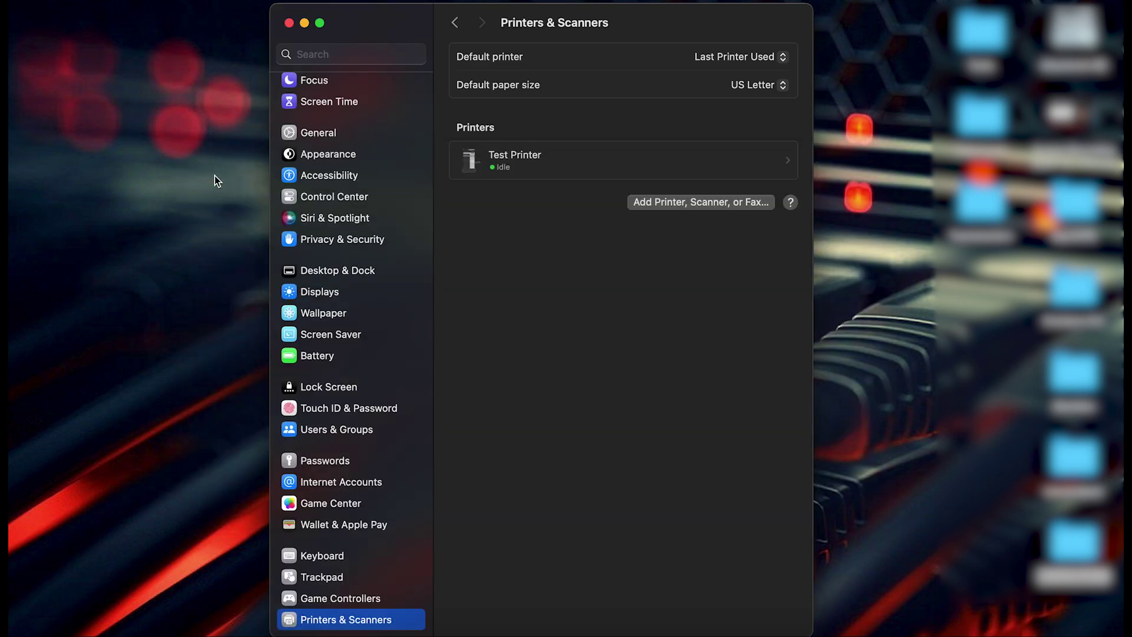